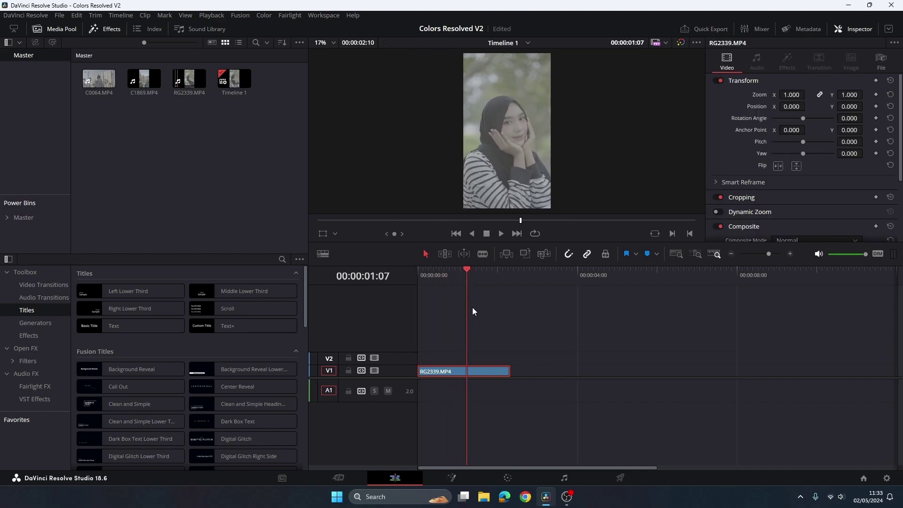
Step: Switch to the Color page to grade the RG2339.MP4 clip
{"action": "left_click", "coordinate": [515, 480]}
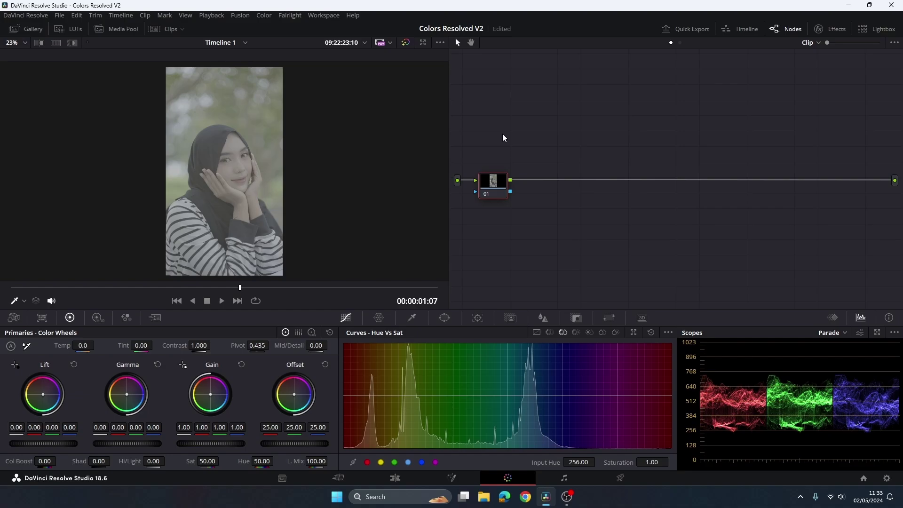
Step: Add a second serial node, then label node 01 'CST in' and node 02 'CST out'
{"action": "mouse_move", "coordinate": [500, 185]}
{"action": "left_mouse_down"}
{"action": "mouse_move", "coordinate": [815, 186]}
{"action": "mouse_move", "coordinate": [844, 177]}
{"action": "mouse_move", "coordinate": [494, 190]}
{"action": "left_mouse_up"}
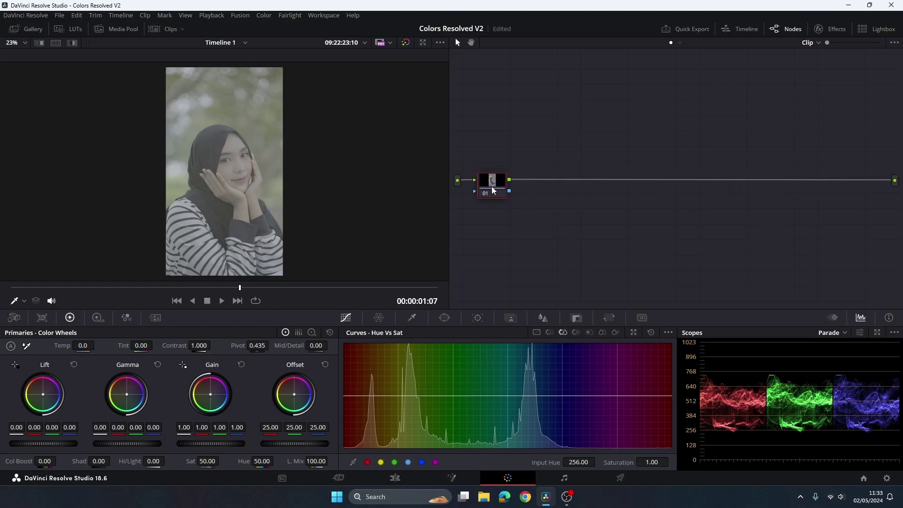
{"action": "key", "text": "alt+s"}
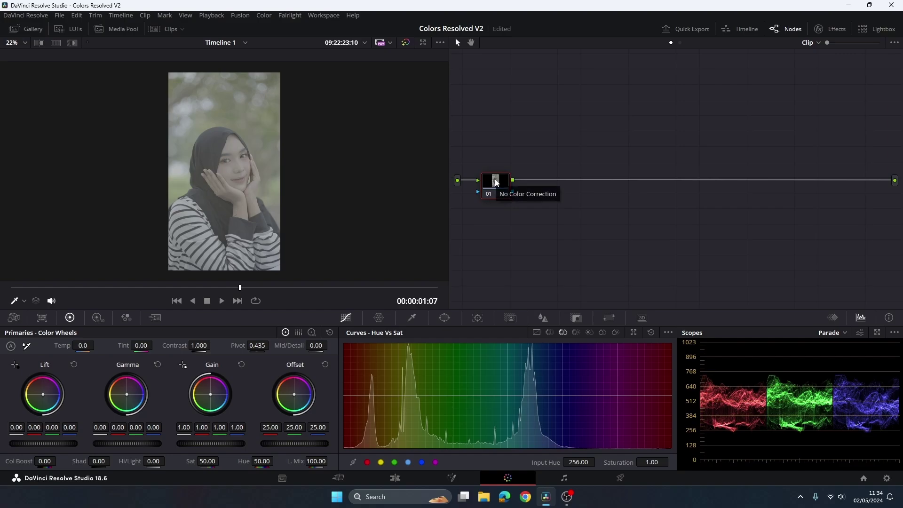
{"action": "left_click", "coordinate": [500, 182]}
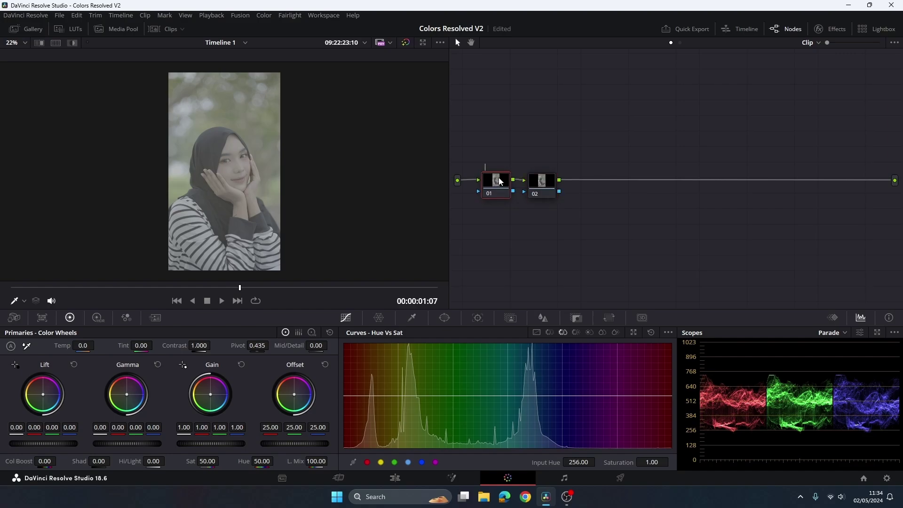
{"action": "type", "text": "cST in"}
{"action": "key", "text": "Return"}
{"action": "left_click", "coordinate": [550, 185]}
{"action": "type", "text": "CST "}
{"action": "type", "text": "out"}
{"action": "key", "text": "Return"}
Step: Apply the Color Space Transform effect to both the CST in and CST out nodes
{"action": "left_click", "coordinate": [830, 28]}
{"action": "scroll", "coordinate": [799, 165], "scroll_direction": "down", "scroll_amount": 5}
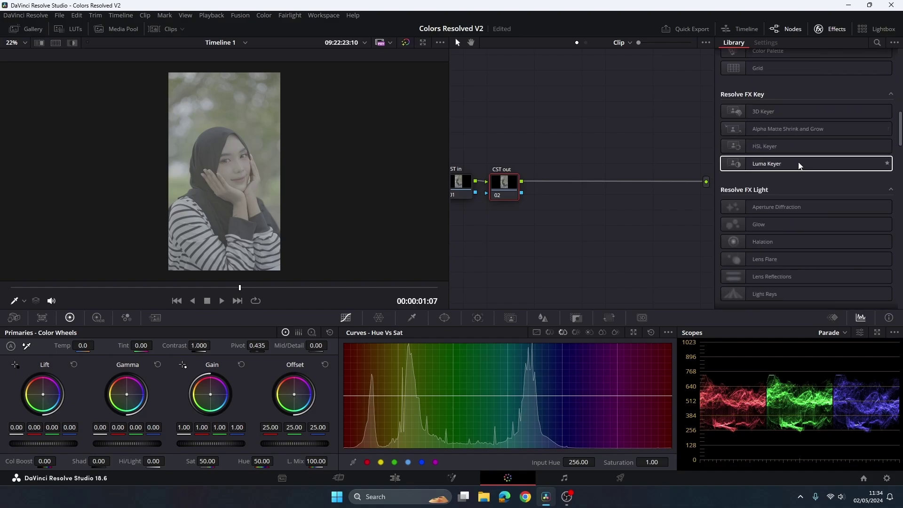
{"action": "scroll", "coordinate": [799, 165], "scroll_direction": "down", "scroll_amount": 5}
{"action": "scroll", "coordinate": [798, 165], "scroll_direction": "down", "scroll_amount": 5}
{"action": "scroll", "coordinate": [799, 165], "scroll_direction": "down", "scroll_amount": 5}
{"action": "scroll", "coordinate": [798, 166], "scroll_direction": "up", "scroll_amount": 5}
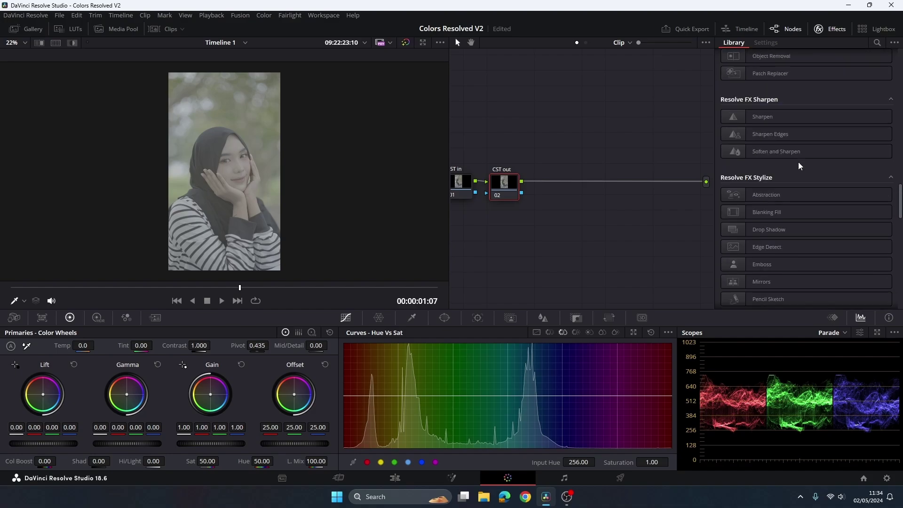
{"action": "scroll", "coordinate": [798, 166], "scroll_direction": "up", "scroll_amount": 5}
{"action": "scroll", "coordinate": [799, 166], "scroll_direction": "up", "scroll_amount": 5}
{"action": "scroll", "coordinate": [798, 166], "scroll_direction": "up", "scroll_amount": 5}
{"action": "scroll", "coordinate": [798, 165], "scroll_direction": "up", "scroll_amount": 4}
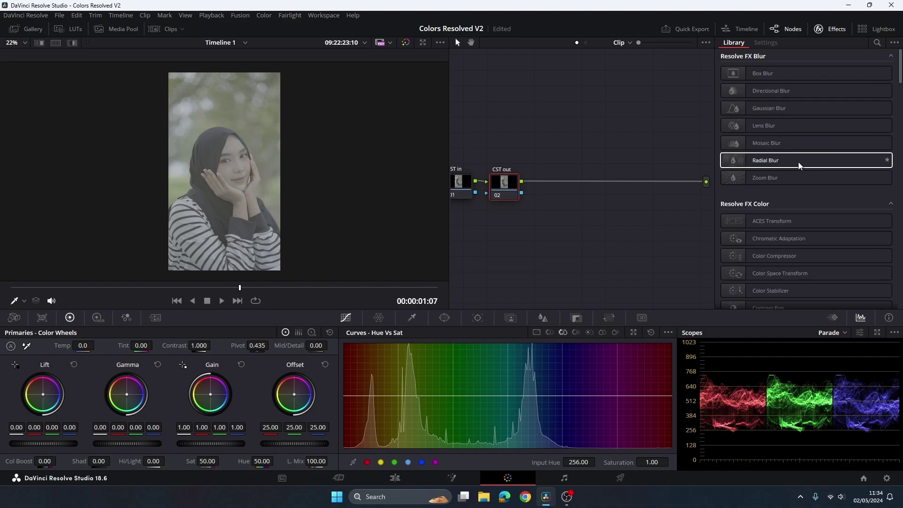
{"action": "scroll", "coordinate": [797, 168], "scroll_direction": "down", "scroll_amount": 2}
{"action": "left_click_drag", "start_coordinate": [795, 197], "coordinate": [460, 185]}
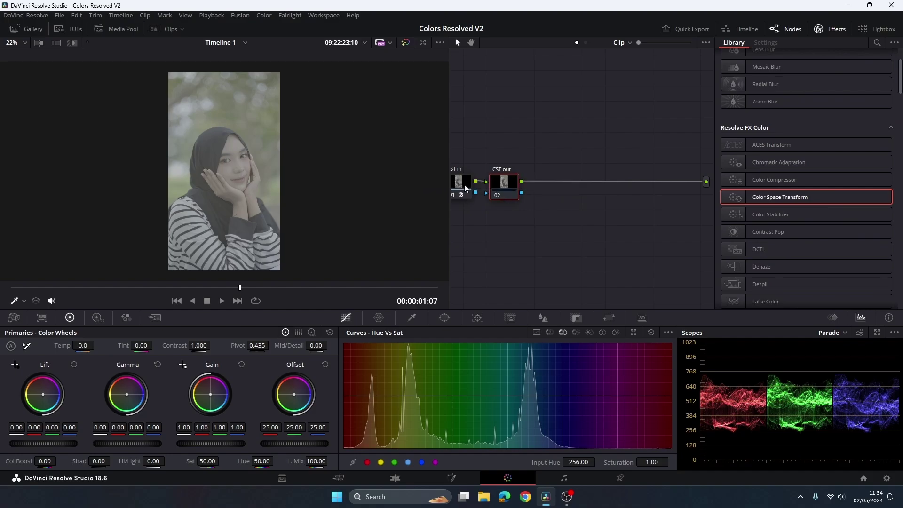
{"action": "left_click_drag", "start_coordinate": [730, 198], "coordinate": [506, 192]}
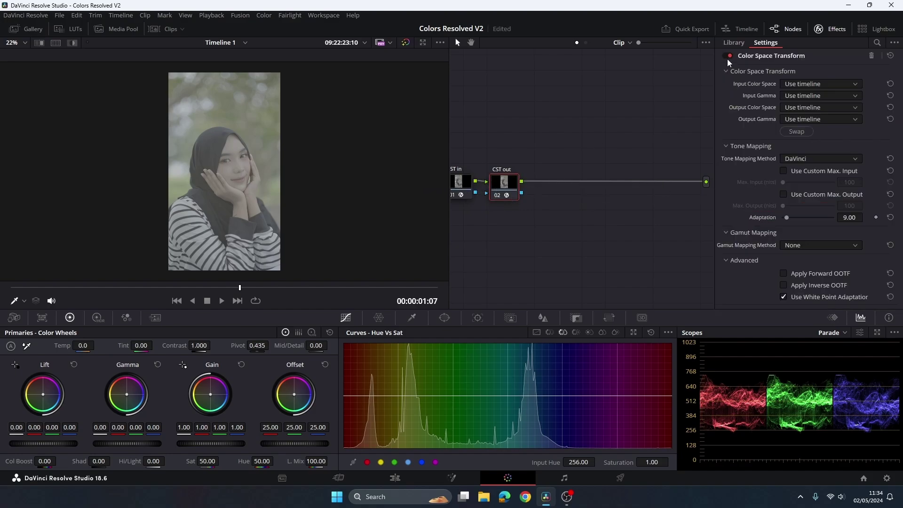
{"action": "left_click", "coordinate": [820, 29]}
{"action": "left_click_drag", "start_coordinate": [558, 184], "coordinate": [563, 182]}
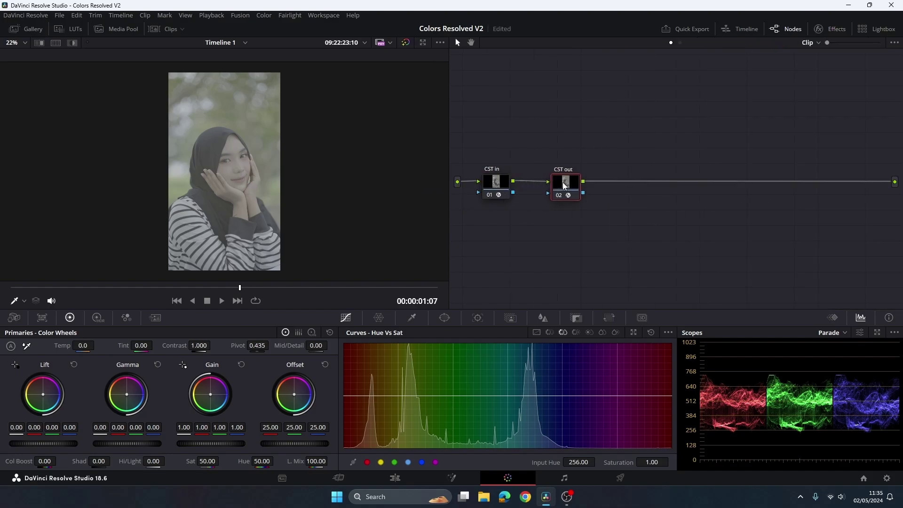
Step: Set CST in's input to Sony S-Gamut3.Cine colour space with Sony S-Log3 gamma
{"action": "left_click", "coordinate": [497, 185]}
{"action": "left_click", "coordinate": [831, 30]}
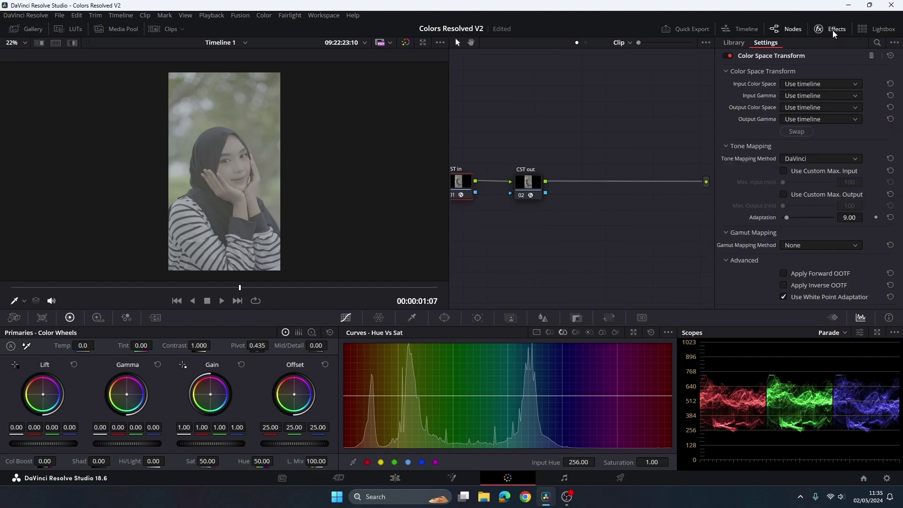
{"action": "left_click", "coordinate": [805, 83]}
{"action": "scroll", "coordinate": [805, 145], "scroll_direction": "down", "scroll_amount": 10}
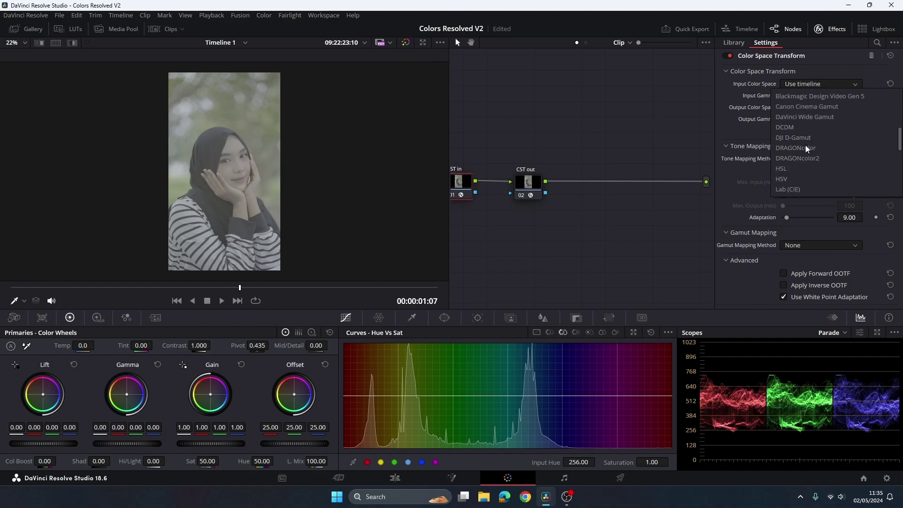
{"action": "left_click", "coordinate": [806, 157]}
{"action": "left_click", "coordinate": [810, 95]}
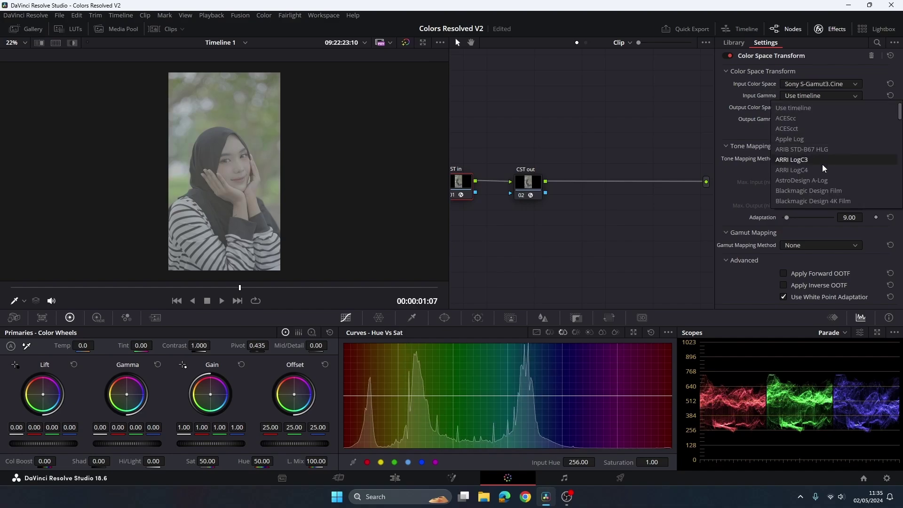
{"action": "scroll", "coordinate": [822, 165], "scroll_direction": "down", "scroll_amount": 3}
{"action": "scroll", "coordinate": [822, 165], "scroll_direction": "down", "scroll_amount": 2}
{"action": "scroll", "coordinate": [819, 171], "scroll_direction": "down", "scroll_amount": 2}
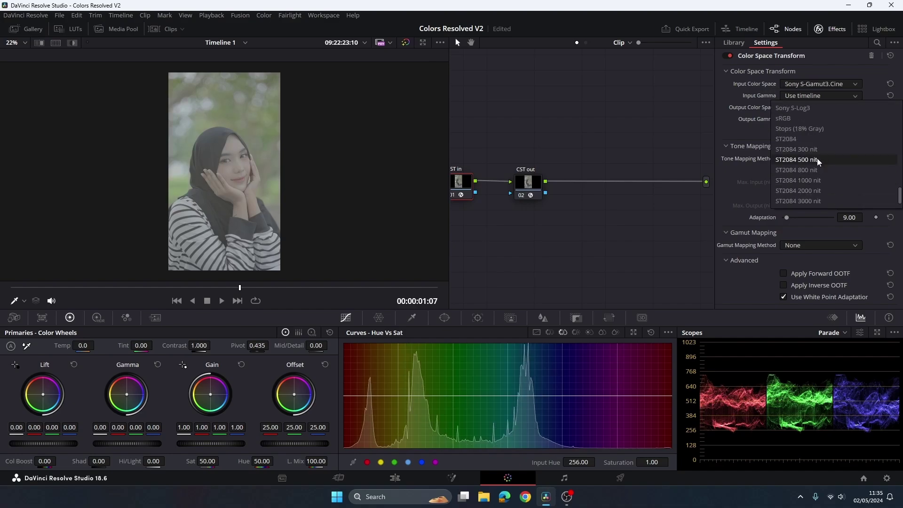
{"action": "scroll", "coordinate": [809, 173], "scroll_direction": "down", "scroll_amount": 2}
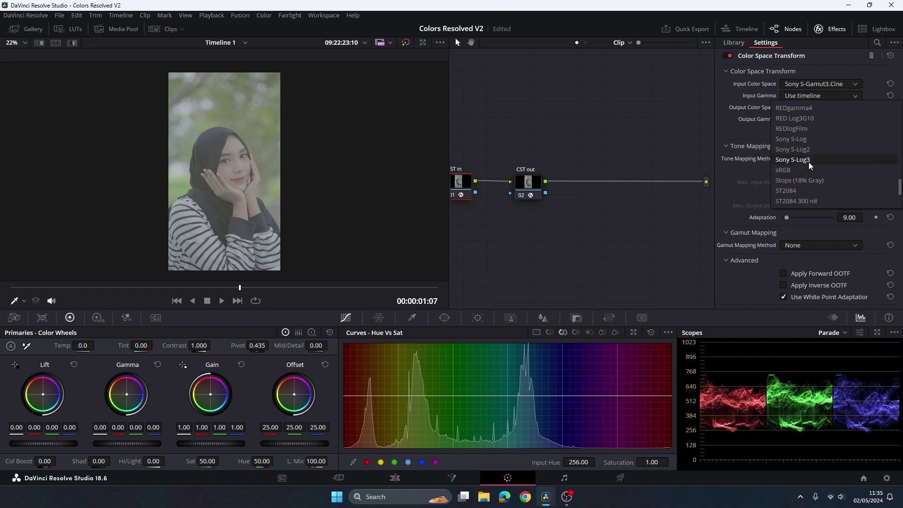
{"action": "left_click", "coordinate": [808, 162]}
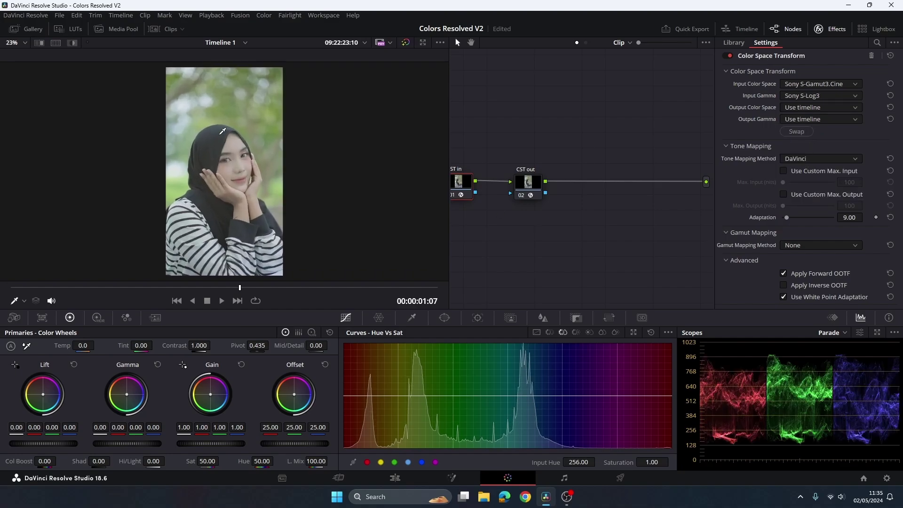
Step: Set CST in's output to DaVinci Wide Gamut with DaVinci Intermediate gamma
{"action": "scroll", "coordinate": [222, 131], "scroll_direction": "down", "scroll_amount": 1}
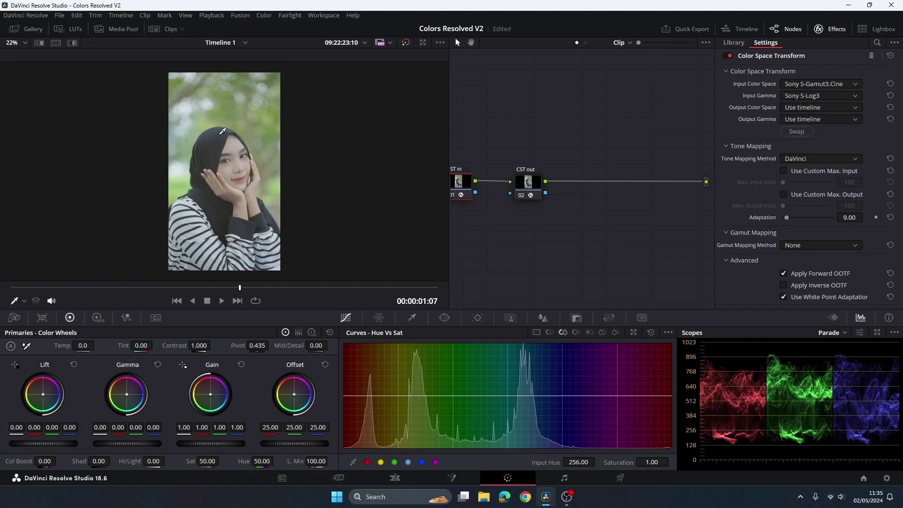
{"action": "left_click", "coordinate": [797, 109]}
{"action": "scroll", "coordinate": [793, 187], "scroll_direction": "down", "scroll_amount": 3}
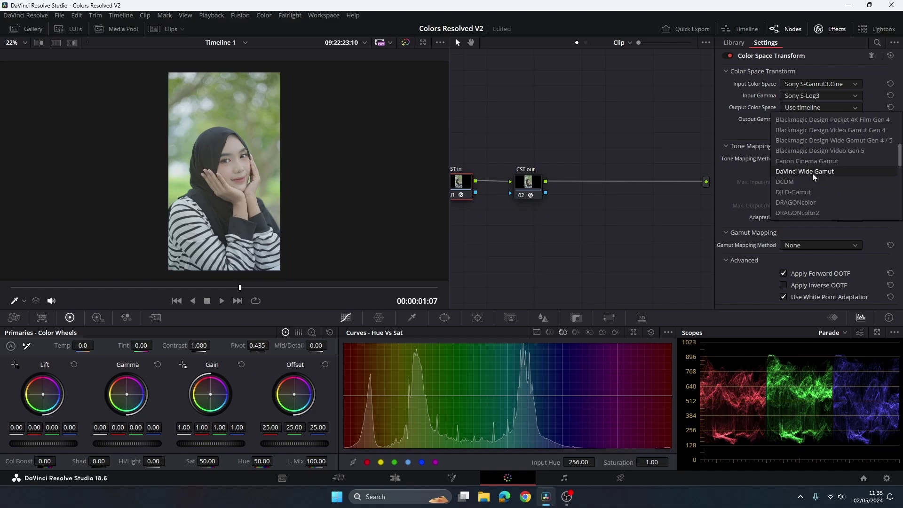
{"action": "left_click", "coordinate": [811, 172]}
{"action": "left_click", "coordinate": [811, 120]}
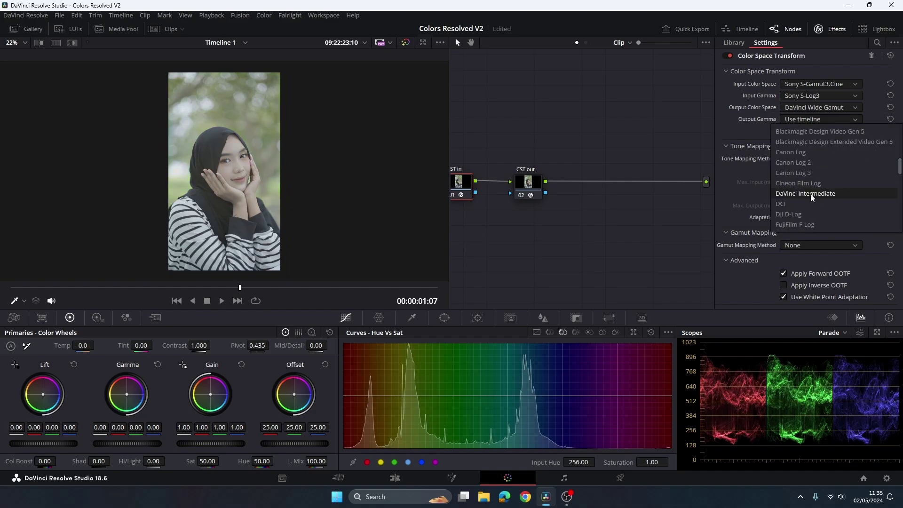
{"action": "left_click", "coordinate": [811, 193]}
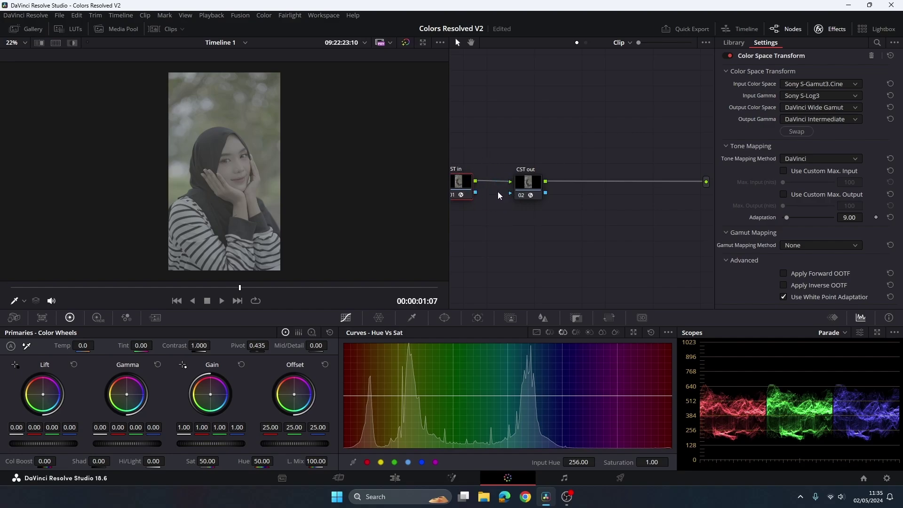
Step: Give the CST out node DaVinci Wide Gamut input colour space and DaVinci Intermediate input gamma
{"action": "left_click", "coordinate": [841, 30]}
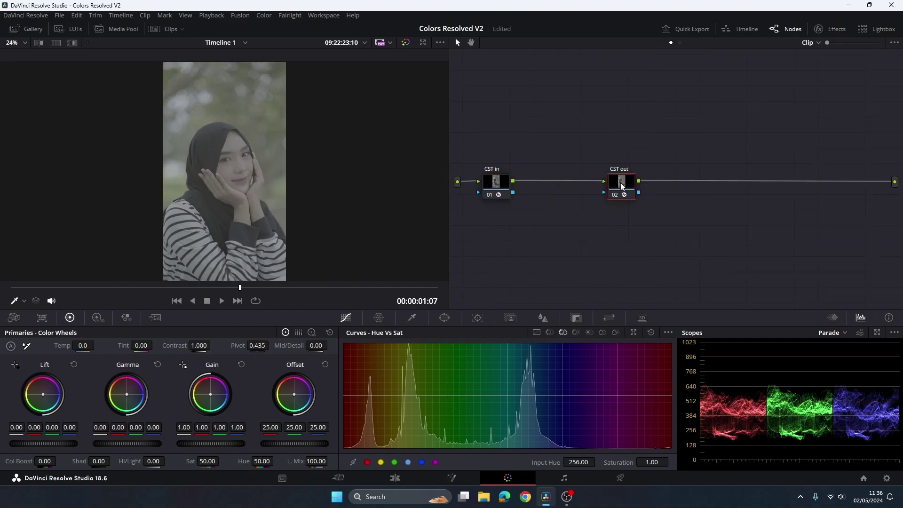
{"action": "left_click", "coordinate": [616, 182]}
{"action": "left_click", "coordinate": [827, 30]}
{"action": "left_click", "coordinate": [799, 84]}
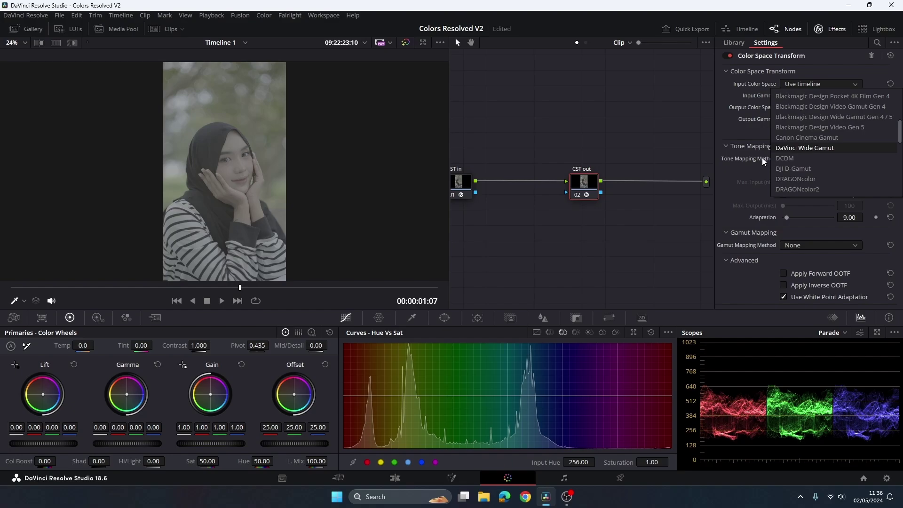
{"action": "left_click", "coordinate": [794, 145]}
{"action": "left_click", "coordinate": [810, 95]}
{"action": "scroll", "coordinate": [810, 141], "scroll_direction": "down", "scroll_amount": 3}
{"action": "scroll", "coordinate": [802, 178], "scroll_direction": "down", "scroll_amount": 2}
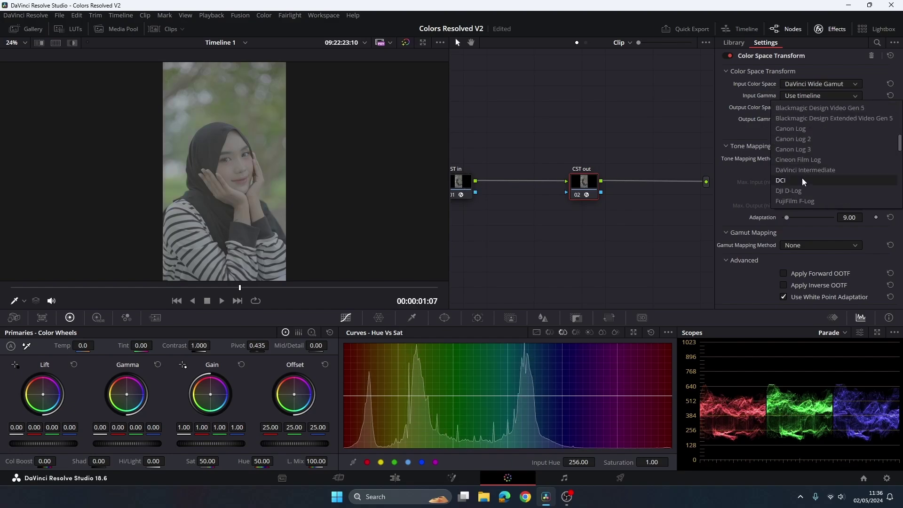
{"action": "left_click", "coordinate": [801, 171]}
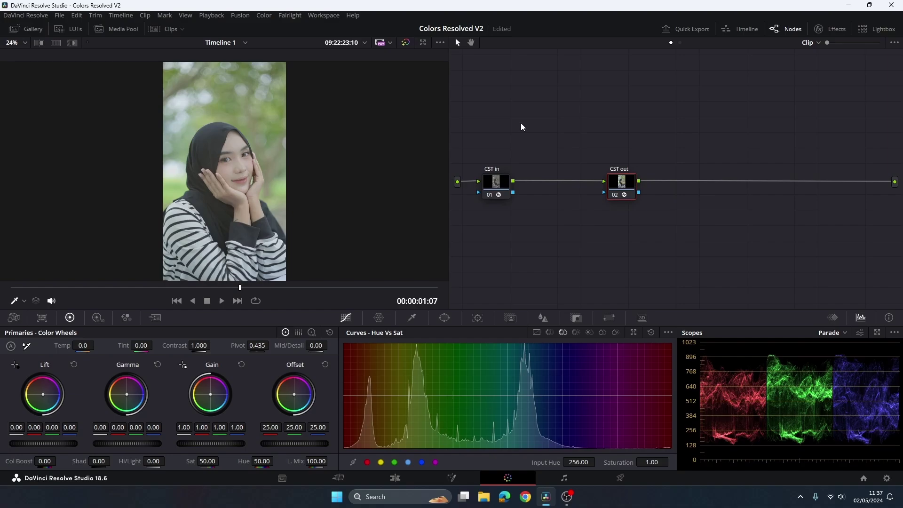
Step: Move CST out right and insert serial nodes BAL, HSL and Warp 1 after CST in
{"action": "key", "text": "ctrl+d"}
{"action": "key", "text": "ctrl+d"}
{"action": "left_click_drag", "start_coordinate": [621, 191], "coordinate": [816, 192]}
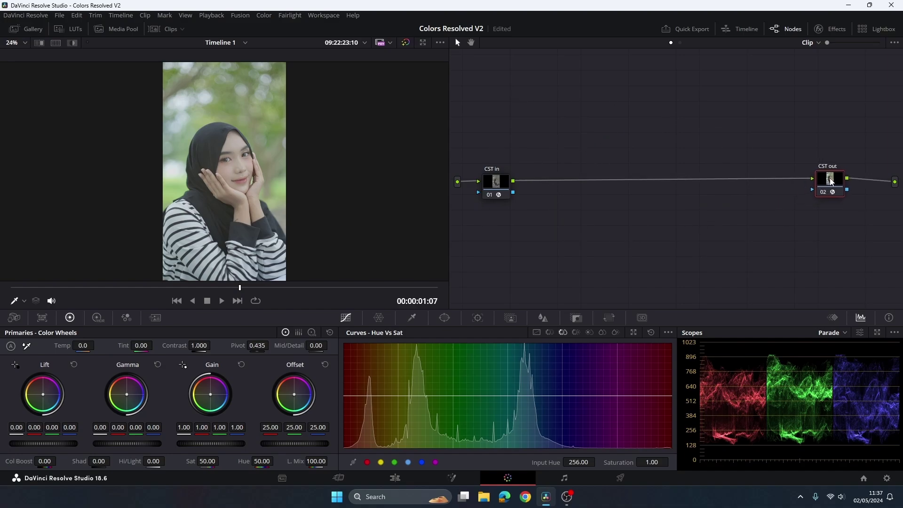
{"action": "left_click", "coordinate": [496, 187]}
{"action": "key", "text": "alt+s"}
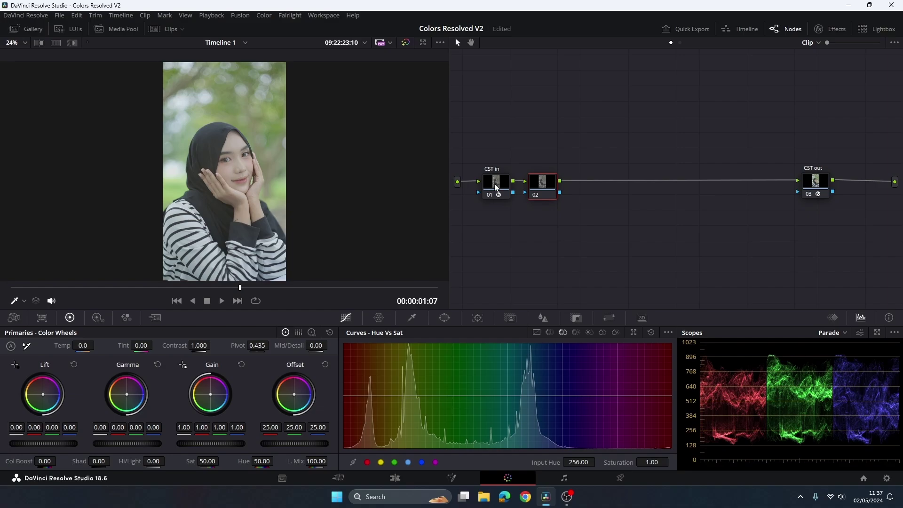
{"action": "type", "text": "BAL"}
{"action": "key", "text": "alt+s"}
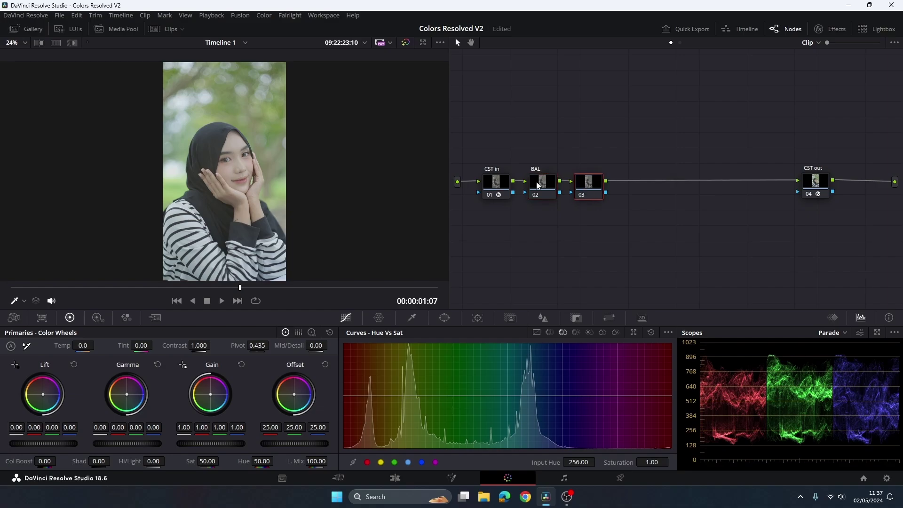
{"action": "type", "text": "HSL"}
{"action": "key", "text": "alt+s"}
{"action": "type", "text": "W"}
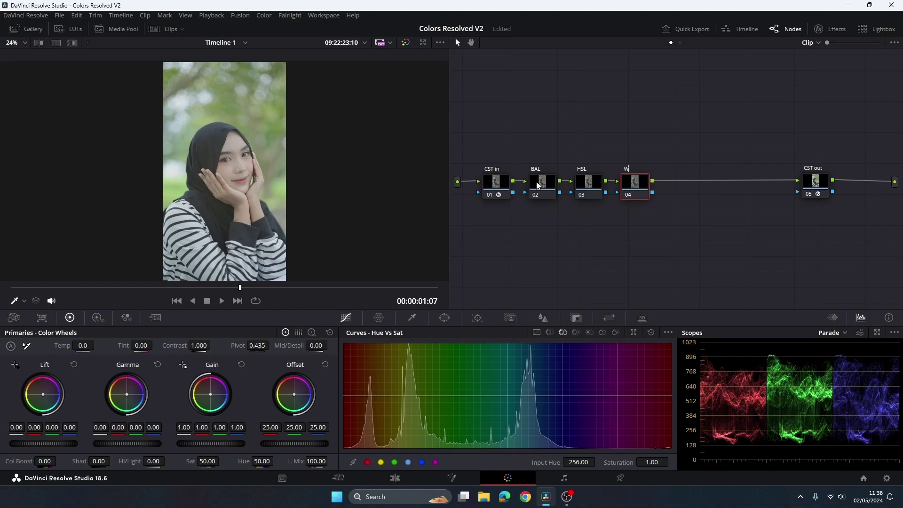
{"action": "type", "text": "arp 1"}
{"action": "key", "text": "alt+s"}
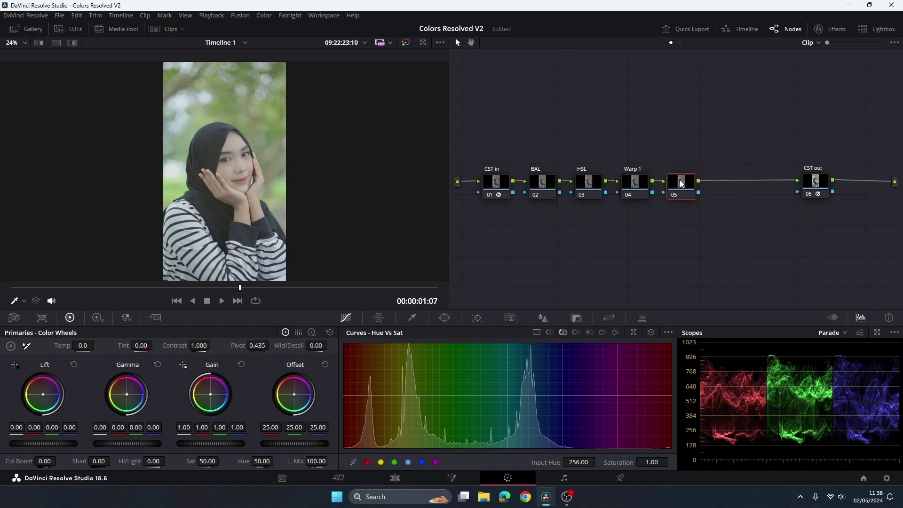
{"action": "key", "text": "Delete"}
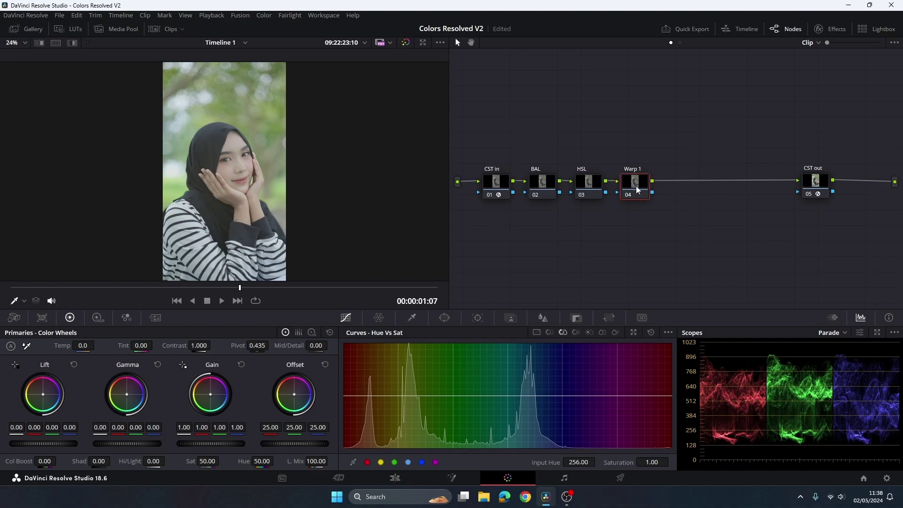
Step: Add a parallel node beside Warp 1 and label it 'Warp 2'
{"action": "key", "text": "alt+p"}
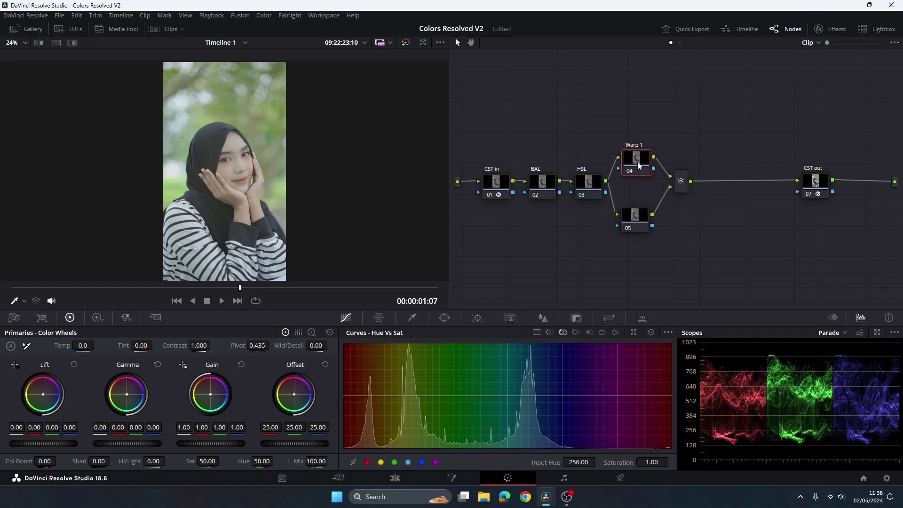
{"action": "left_click_drag", "start_coordinate": [637, 225], "coordinate": [638, 224]}
{"action": "right_click", "coordinate": [636, 220]}
{"action": "mouse_move", "coordinate": [670, 268]}
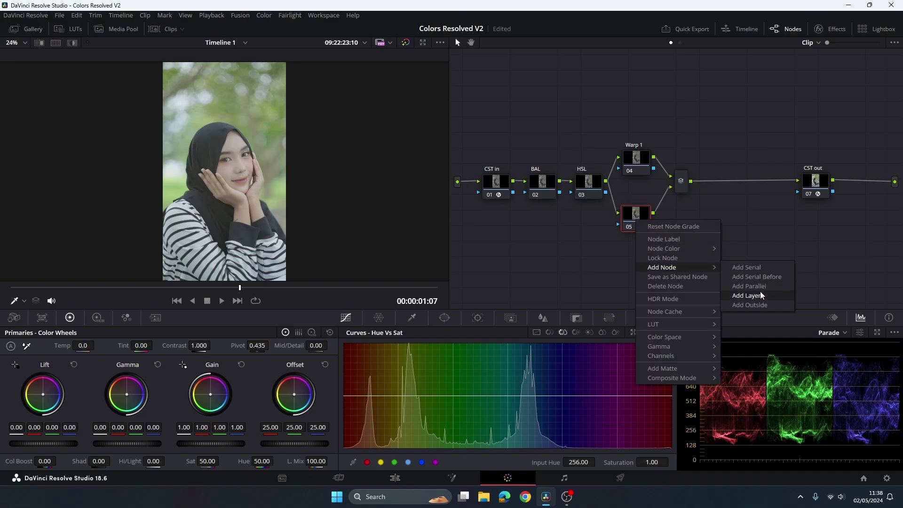
{"action": "left_click", "coordinate": [687, 215]}
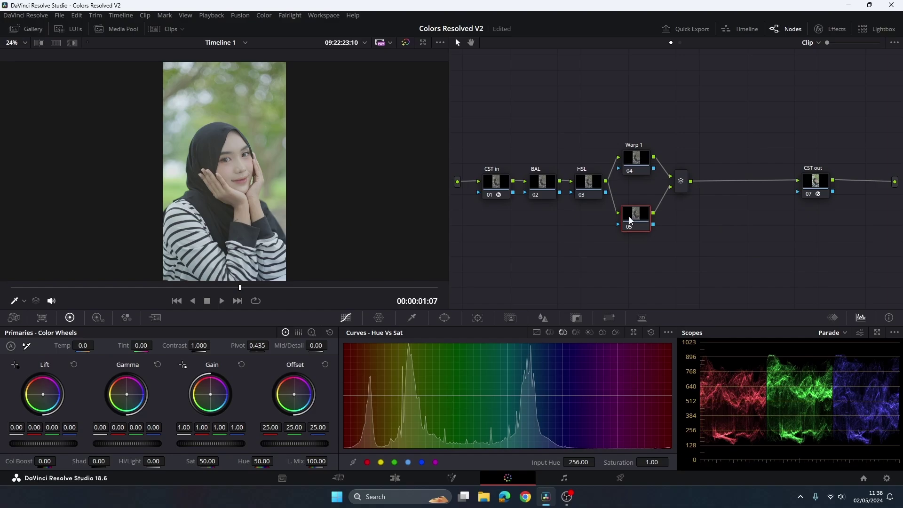
{"action": "type", "text": "Wa"}
{"action": "type", "text": "rp 2"}
{"action": "left_click", "coordinate": [638, 160]}
Step: Add a serial 'Look' node after the parallel mixer, moving CST out further right
{"action": "left_click", "coordinate": [682, 183]}
{"action": "key", "text": "alt+s"}
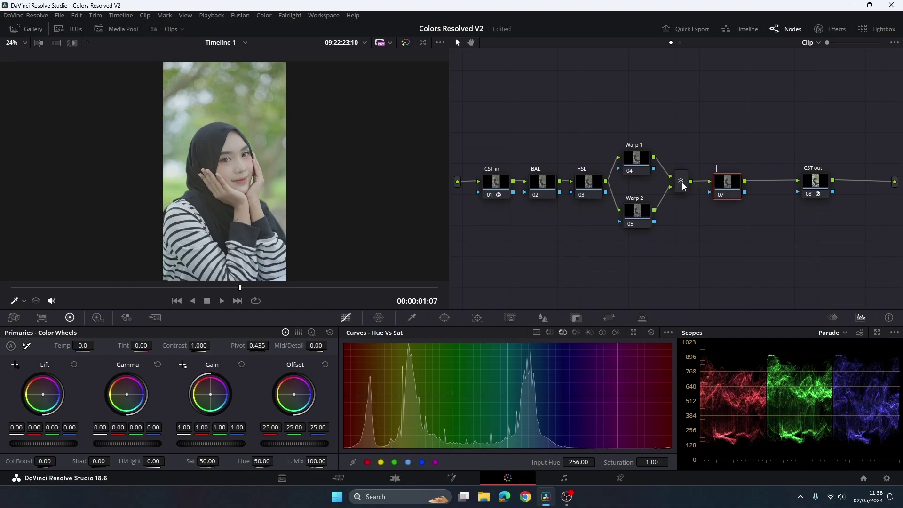
{"action": "type", "text": "Look"}
{"action": "left_click_drag", "start_coordinate": [723, 183], "coordinate": [716, 183]}
{"action": "left_click_drag", "start_coordinate": [820, 181], "coordinate": [866, 182]}
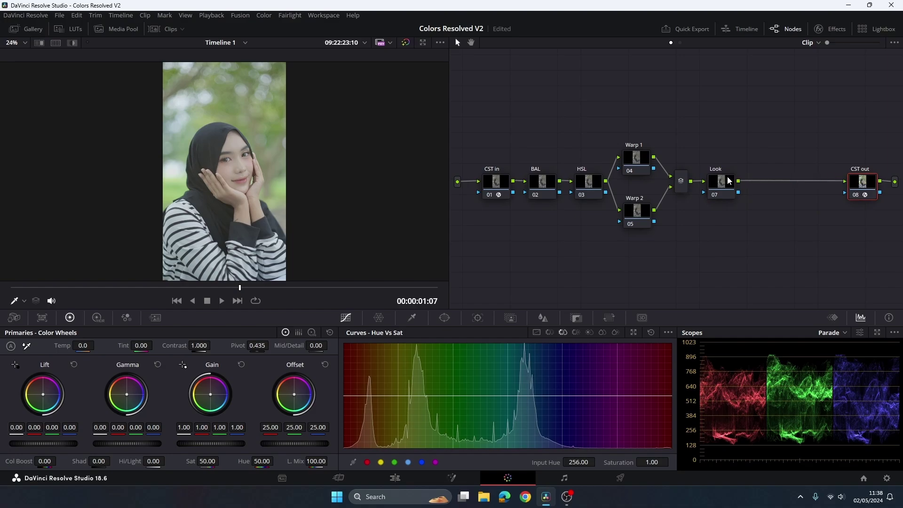
Step: Add a serial 'Mask 1' node after Look with a parallel 'Mask 2' node
{"action": "left_click_drag", "start_coordinate": [724, 183], "coordinate": [722, 183]}
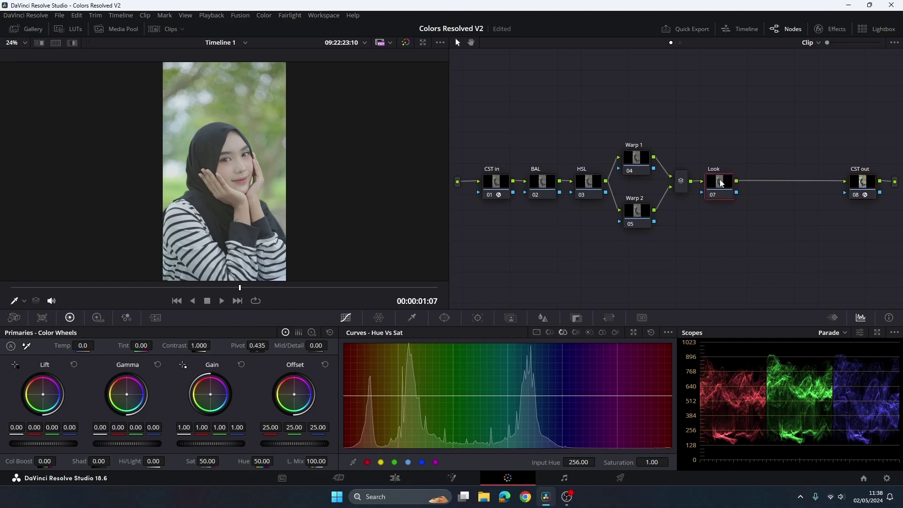
{"action": "key", "text": "alt+s"}
{"action": "type", "text": "Mask"}
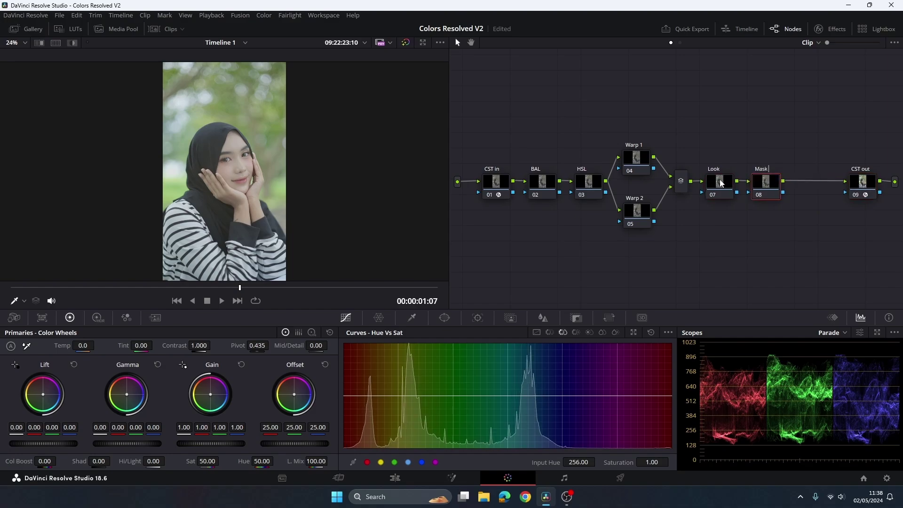
{"action": "type", "text": " 1"}
{"action": "key", "text": "alt+p"}
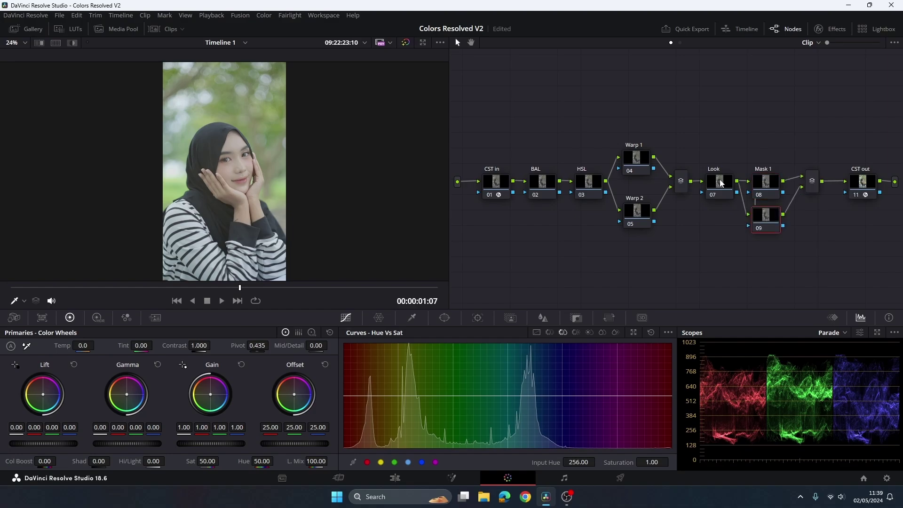
{"action": "type", "text": "Mask 2"}
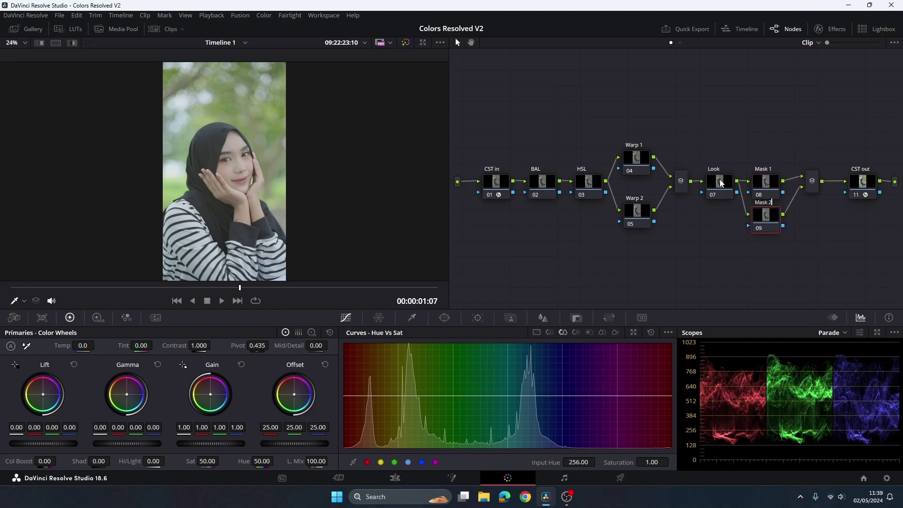
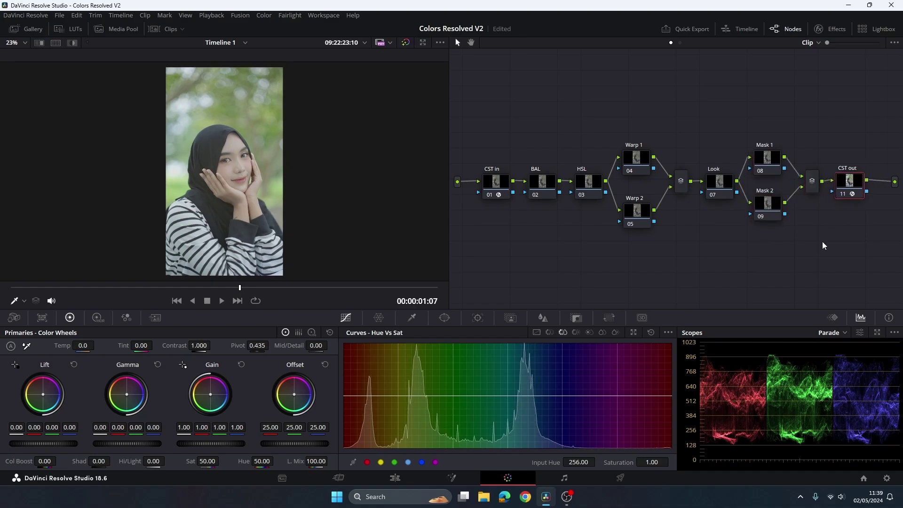
Step: Add a new node after CST out and label it Sharpen
{"action": "key", "text": "alt+o"}
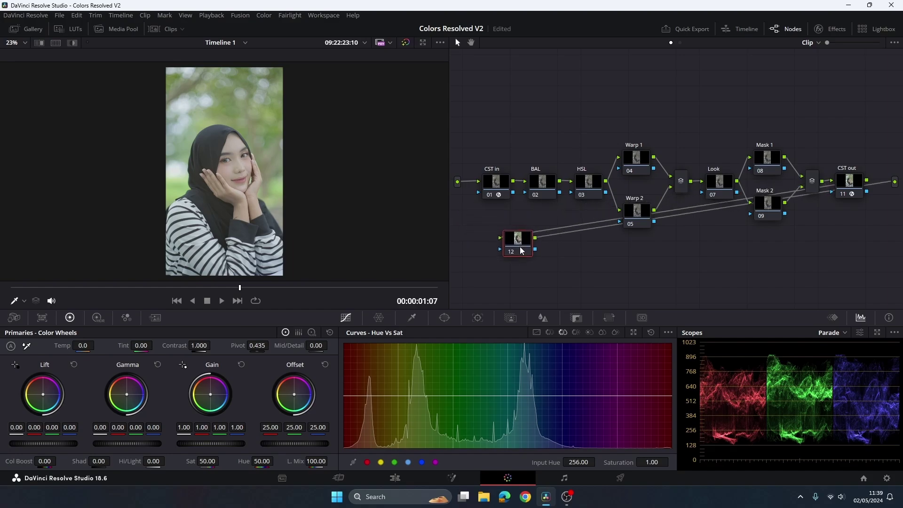
{"action": "left_click_drag", "start_coordinate": [482, 226], "coordinate": [500, 252]}
{"action": "type", "text": "Sh"}
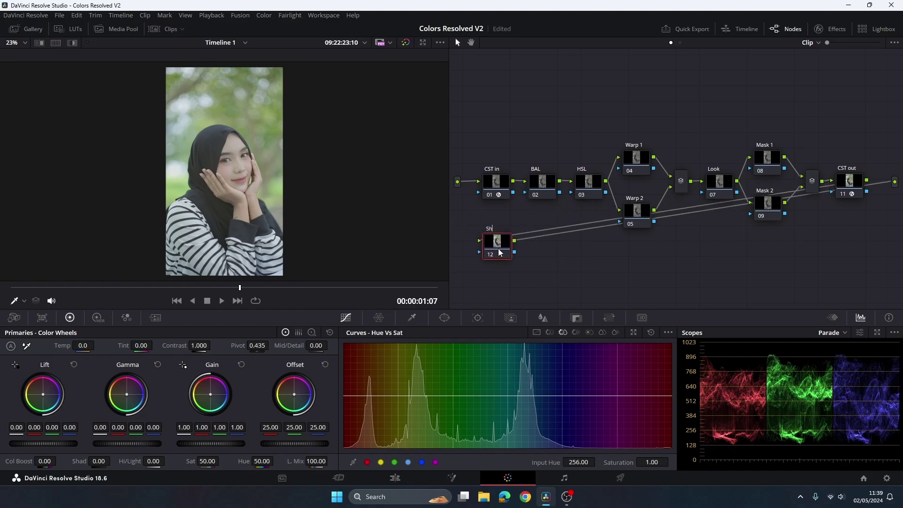
{"action": "type", "text": "arpen"}
{"action": "key", "text": "Return"}
Step: Clean up the node graph layout and select the BAL node
{"action": "scroll", "coordinate": [244, 176], "scroll_direction": "up", "scroll_amount": 2}
{"action": "scroll", "coordinate": [245, 176], "scroll_direction": "up", "scroll_amount": 2}
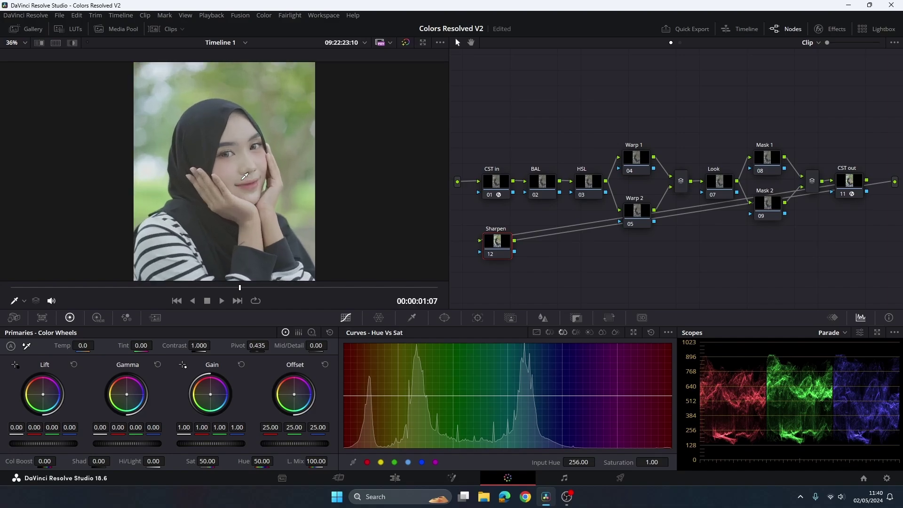
{"action": "scroll", "coordinate": [246, 176], "scroll_direction": "down", "scroll_amount": 2}
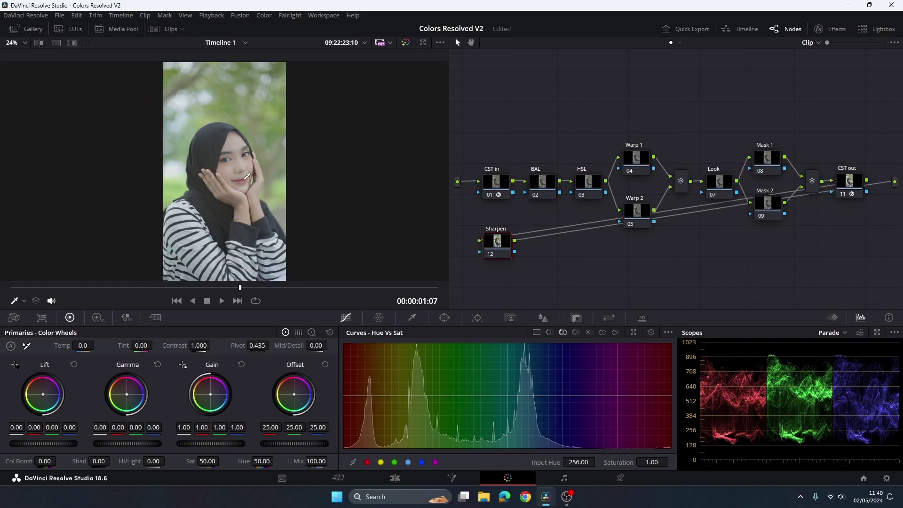
{"action": "scroll", "coordinate": [247, 177], "scroll_direction": "down", "scroll_amount": 1}
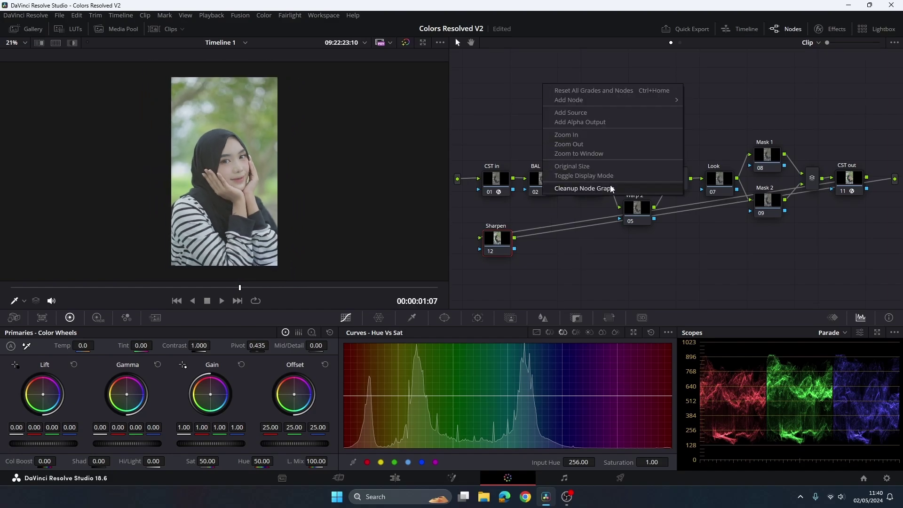
{"action": "left_click", "coordinate": [621, 188]}
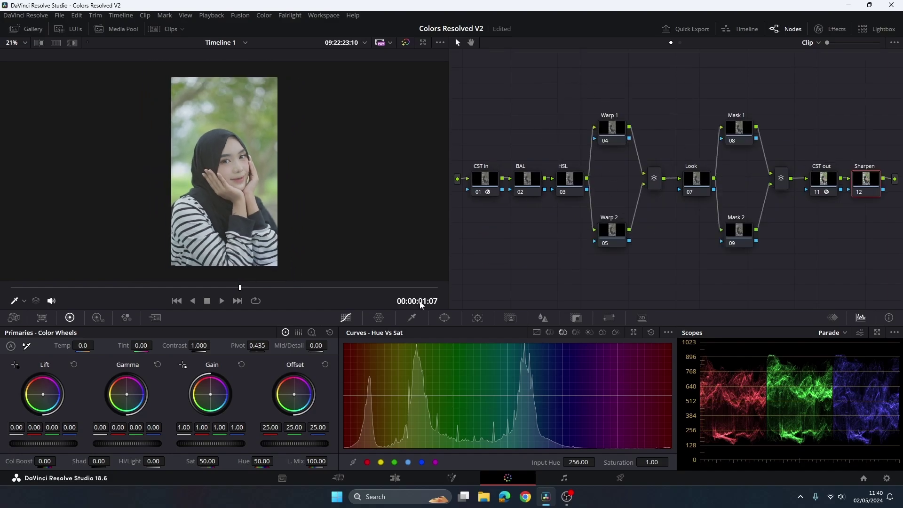
{"action": "left_click", "coordinate": [525, 182]}
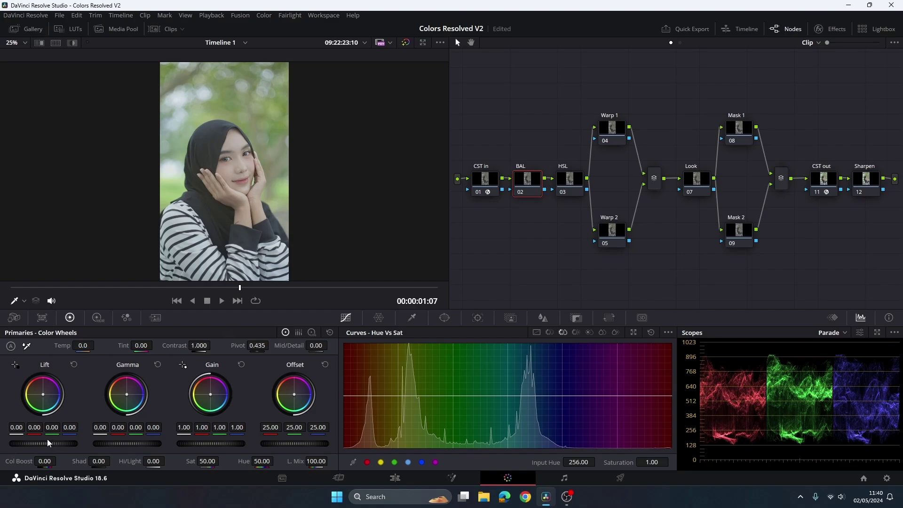
Step: Grade the BAL node: Lift -0.03, Gamma 0.02, Gain 1.03, Contrast 1.100
{"action": "left_click_drag", "start_coordinate": [43, 442], "coordinate": [38, 443]}
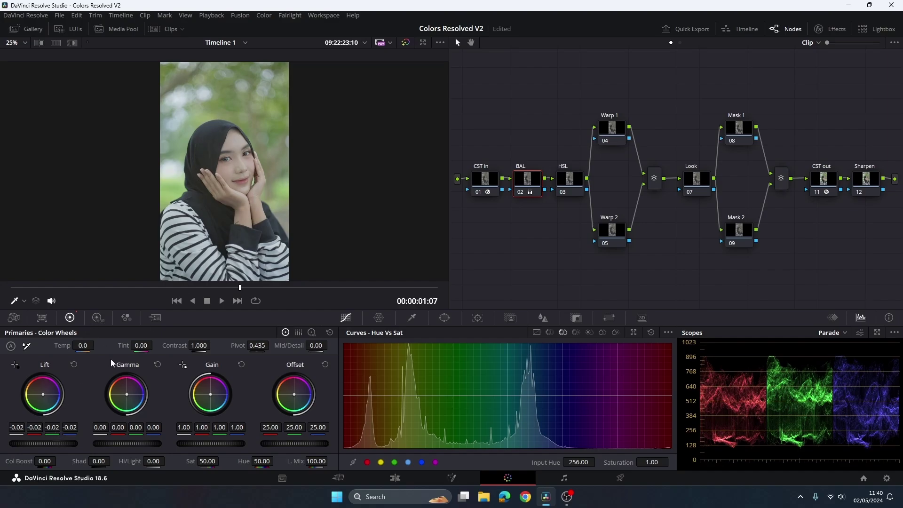
{"action": "left_click_drag", "start_coordinate": [125, 443], "coordinate": [129, 443]}
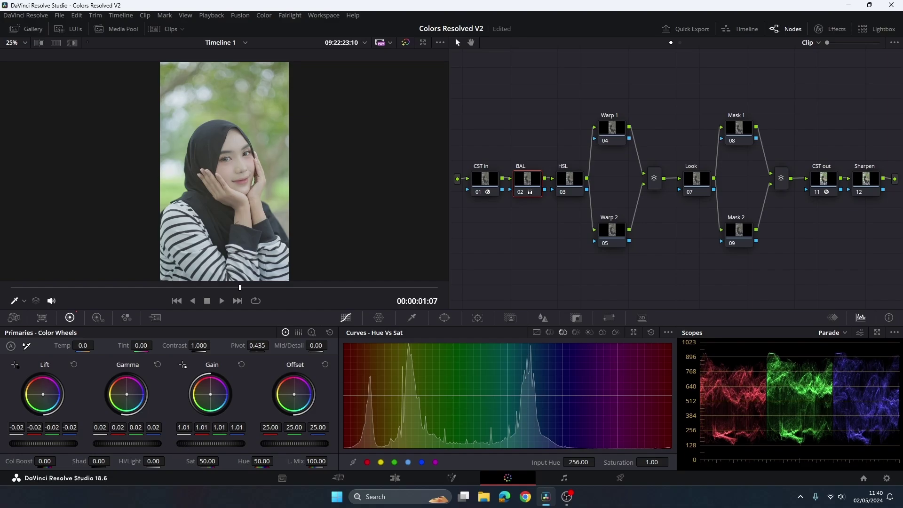
{"action": "left_click_drag", "start_coordinate": [207, 444], "coordinate": [221, 444]}
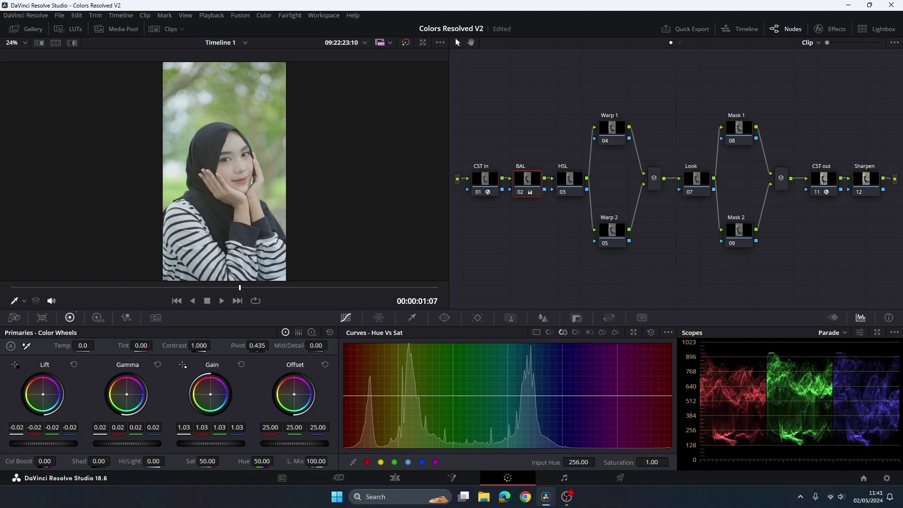
{"action": "left_click_drag", "start_coordinate": [43, 443], "coordinate": [39, 443]}
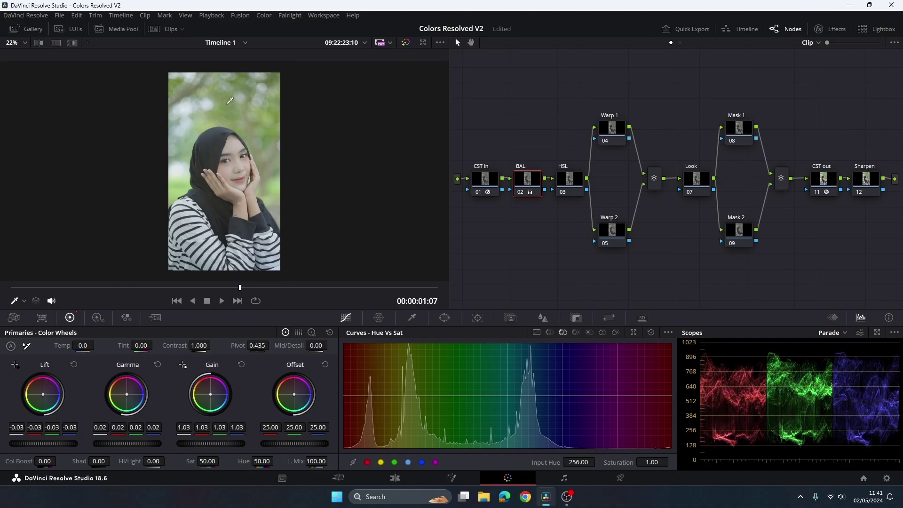
{"action": "left_click", "coordinate": [200, 344]}
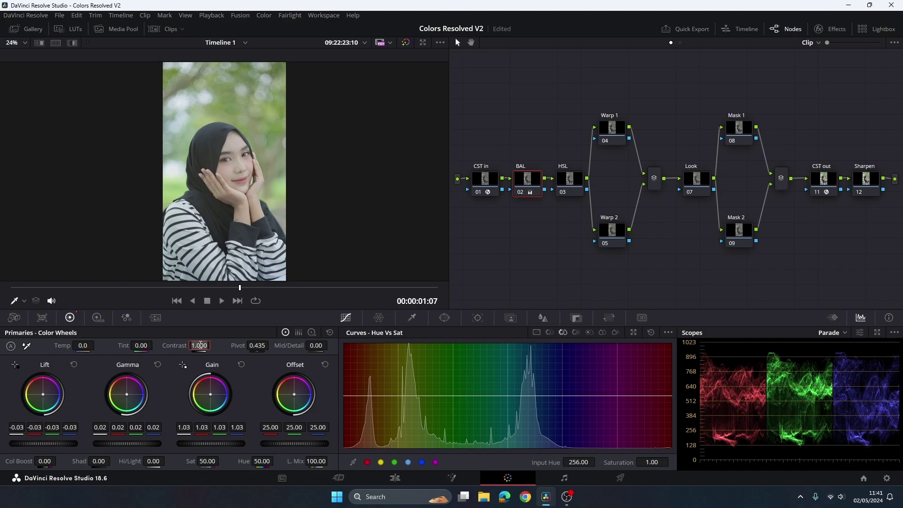
{"action": "type", "text": "1"}
{"action": "left_click_drag", "start_coordinate": [200, 345], "coordinate": [199, 345]}
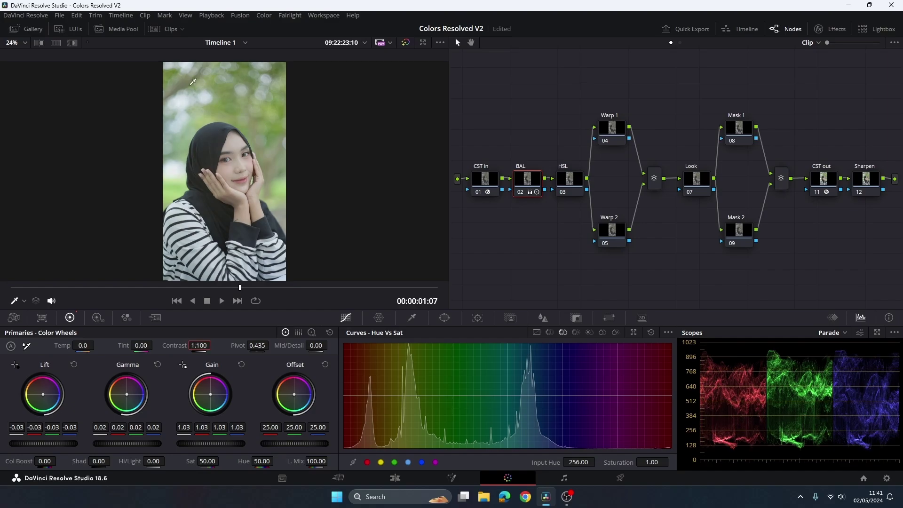
{"action": "scroll", "coordinate": [216, 105], "scroll_direction": "down", "scroll_amount": 1}
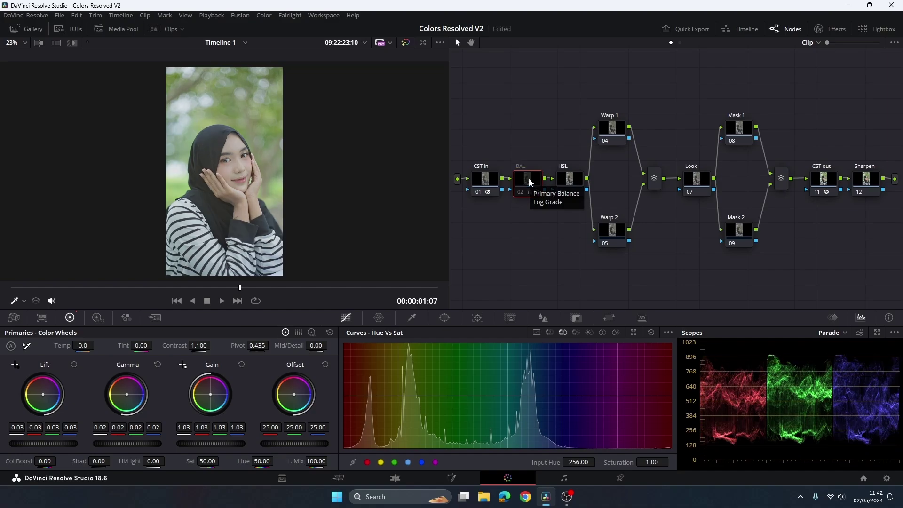
{"action": "scroll", "coordinate": [237, 154], "scroll_direction": "up", "scroll_amount": 4}
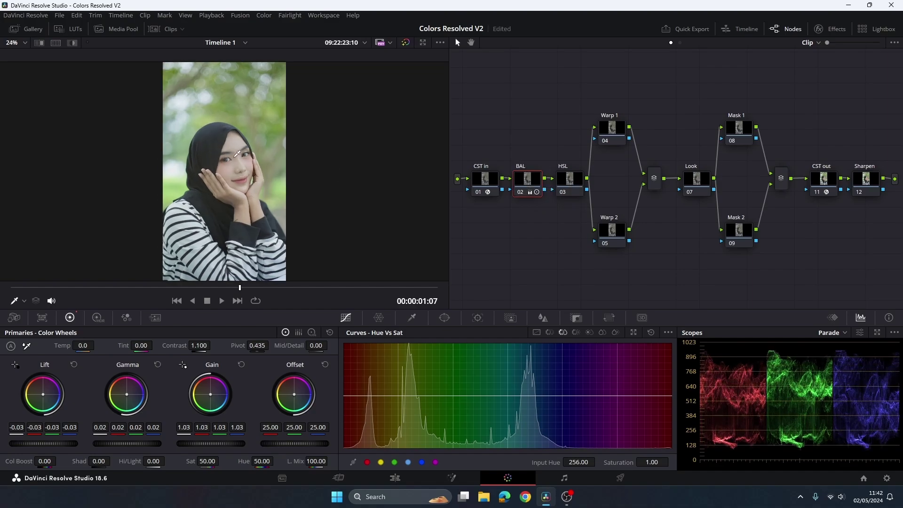
{"action": "scroll", "coordinate": [237, 154], "scroll_direction": "down", "scroll_amount": 4}
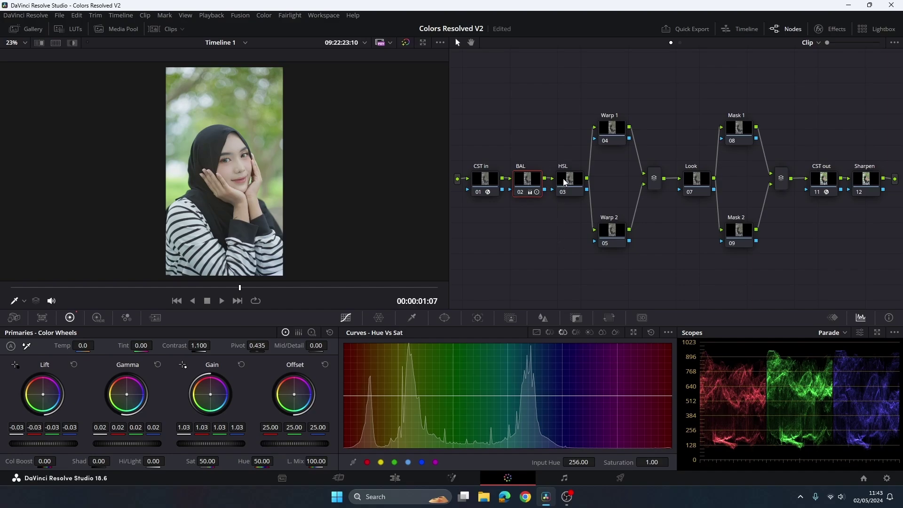
Step: Select the HSL node (03) in the node graph
{"action": "left_click", "coordinate": [566, 181]}
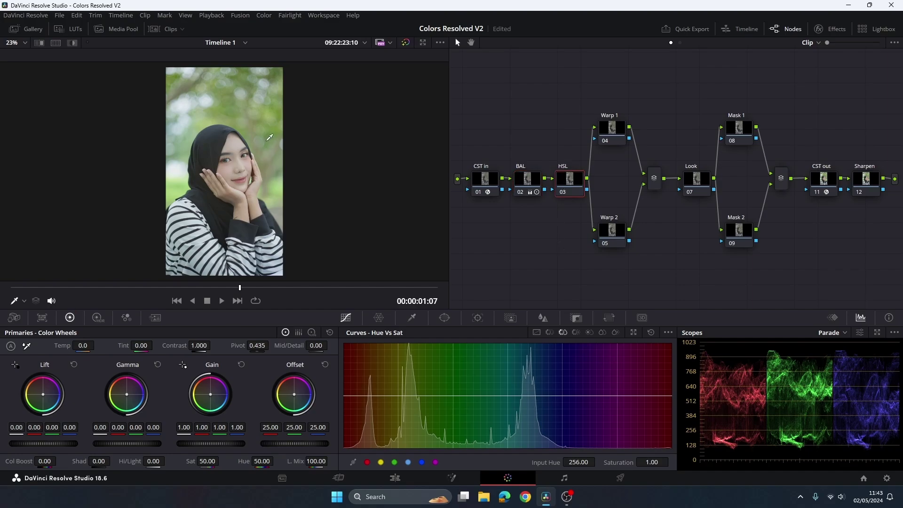
{"action": "scroll", "coordinate": [256, 138], "scroll_direction": "down", "scroll_amount": 1}
{"action": "scroll", "coordinate": [256, 138], "scroll_direction": "up", "scroll_amount": 2}
{"action": "scroll", "coordinate": [256, 138], "scroll_direction": "down", "scroll_amount": 2}
{"action": "scroll", "coordinate": [256, 138], "scroll_direction": "up", "scroll_amount": 1}
Step: Set the HSL node's saturation value to 60
{"action": "double_click", "coordinate": [190, 462]}
{"action": "type", "text": "60"}
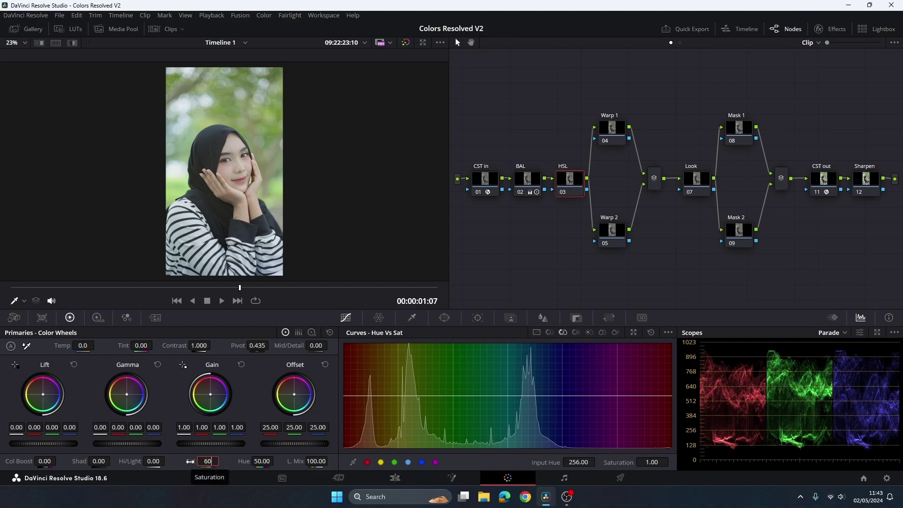
{"action": "key", "text": "Return"}
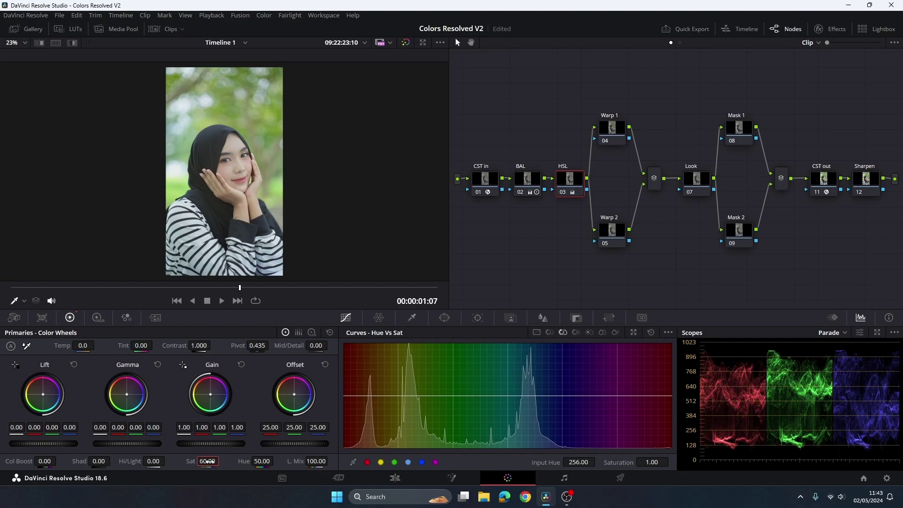
{"action": "left_click_drag", "start_coordinate": [207, 461], "coordinate": [209, 461]}
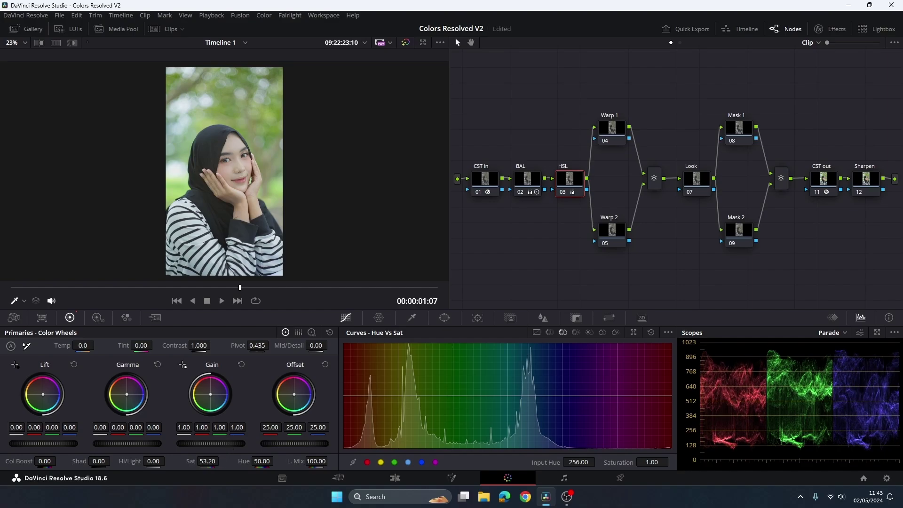
{"action": "double_click", "coordinate": [210, 461]}
{"action": "type", "text": "60"}
{"action": "key", "text": "Return"}
{"action": "scroll", "coordinate": [253, 123], "scroll_direction": "up", "scroll_amount": 2}
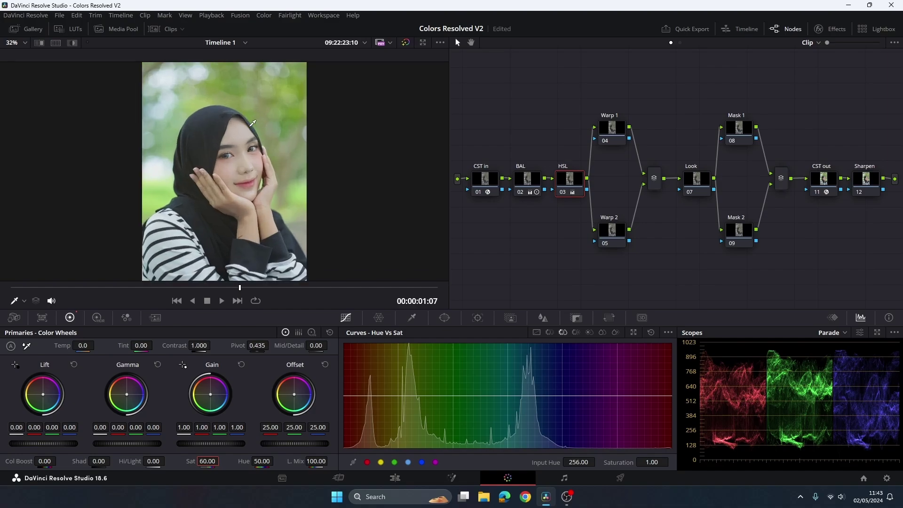
{"action": "scroll", "coordinate": [253, 123], "scroll_direction": "up", "scroll_amount": 1}
{"action": "scroll", "coordinate": [252, 141], "scroll_direction": "down", "scroll_amount": 1}
{"action": "scroll", "coordinate": [250, 157], "scroll_direction": "down", "scroll_amount": 1}
{"action": "scroll", "coordinate": [250, 172], "scroll_direction": "down", "scroll_amount": 1}
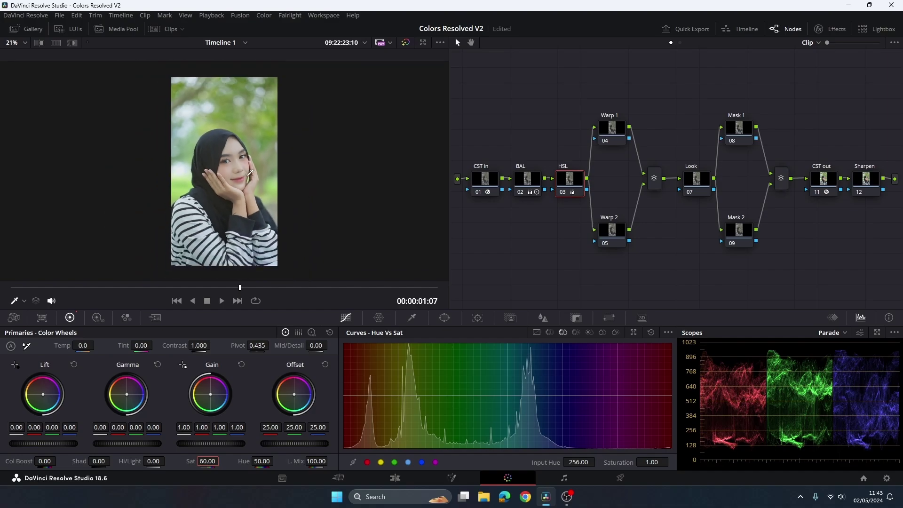
{"action": "scroll", "coordinate": [250, 172], "scroll_direction": "up", "scroll_amount": 1}
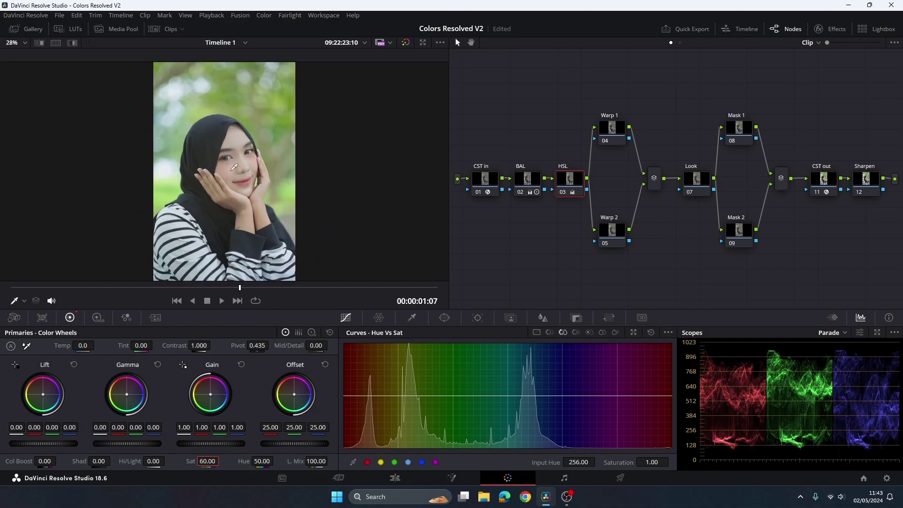
{"action": "scroll", "coordinate": [234, 167], "scroll_direction": "up", "scroll_amount": 2}
{"action": "scroll", "coordinate": [254, 174], "scroll_direction": "up", "scroll_amount": 1}
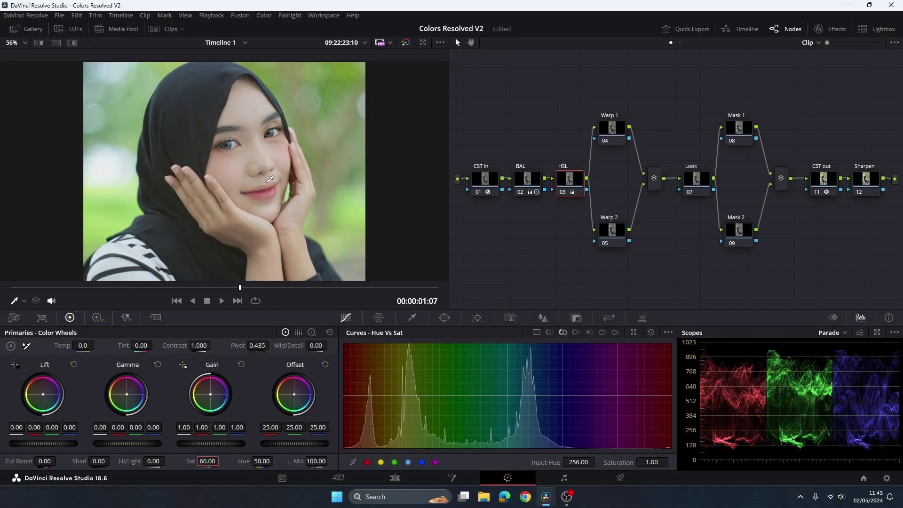
{"action": "scroll", "coordinate": [270, 179], "scroll_direction": "down", "scroll_amount": 2}
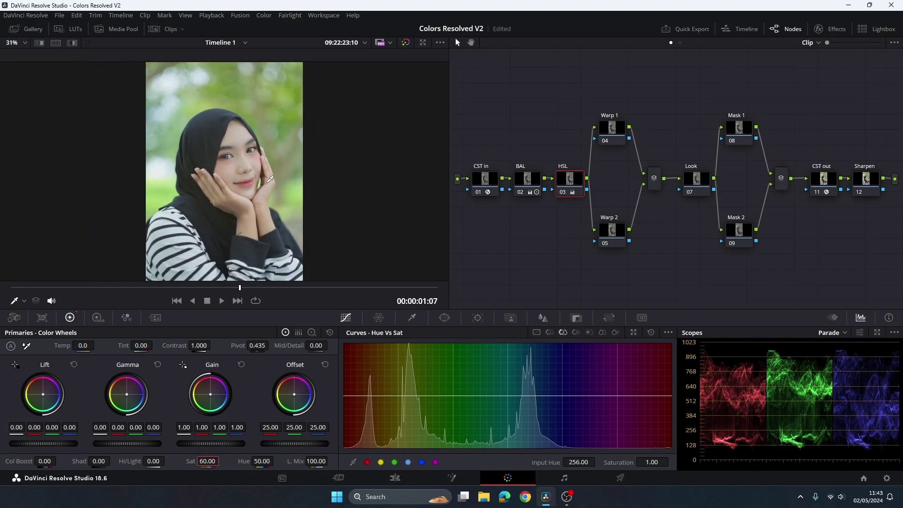
{"action": "scroll", "coordinate": [271, 179], "scroll_direction": "down", "scroll_amount": 1}
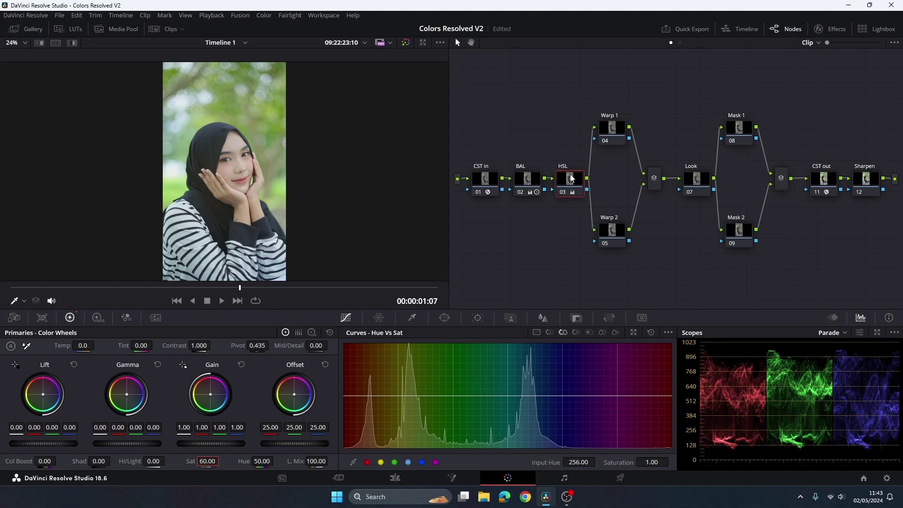
{"action": "left_click", "coordinate": [573, 179]}
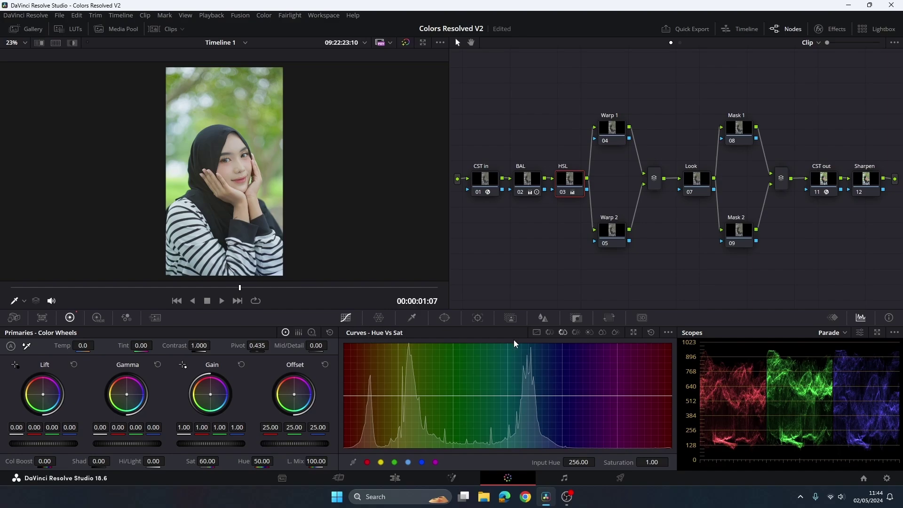
Step: In Hue vs Sat, add points and dip red-orange saturation to 0.84
{"action": "left_click", "coordinate": [539, 332]}
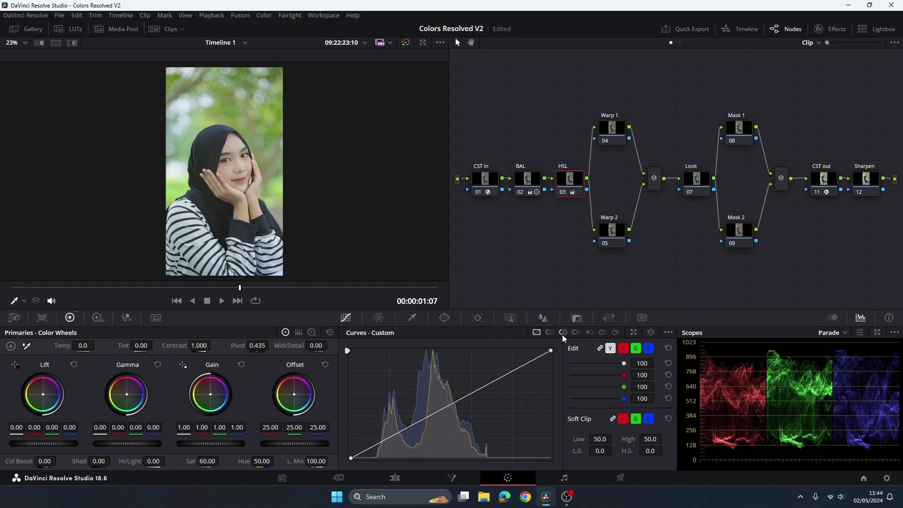
{"action": "left_click", "coordinate": [563, 332]}
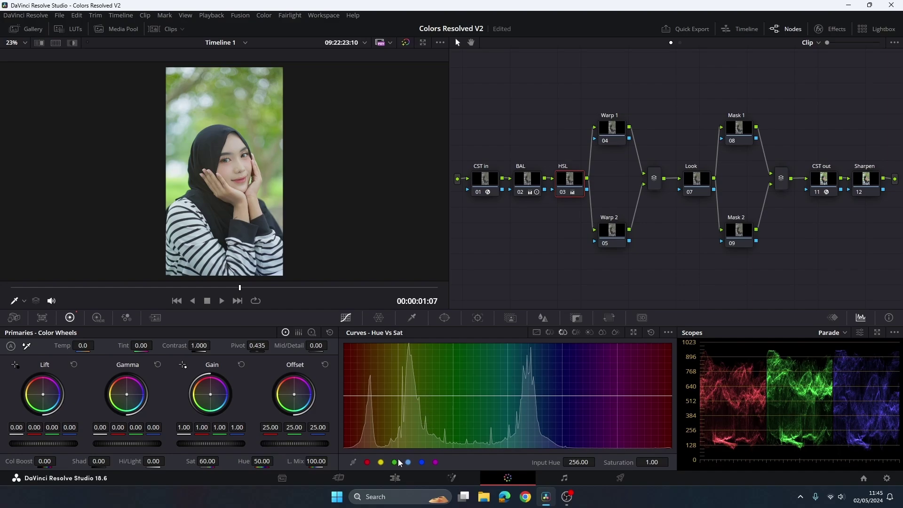
{"action": "left_click", "coordinate": [382, 461]}
{"action": "left_click_drag", "start_coordinate": [413, 395], "coordinate": [416, 405]}
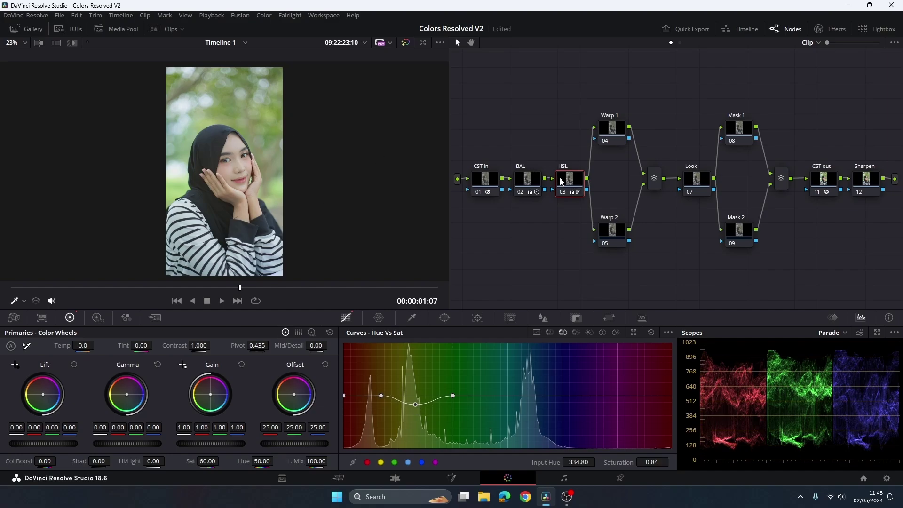
Step: Compare the HSL node on and off with Ctrl+D, then open Color Warper on Warp 2
{"action": "key", "text": "ctrl+d"}
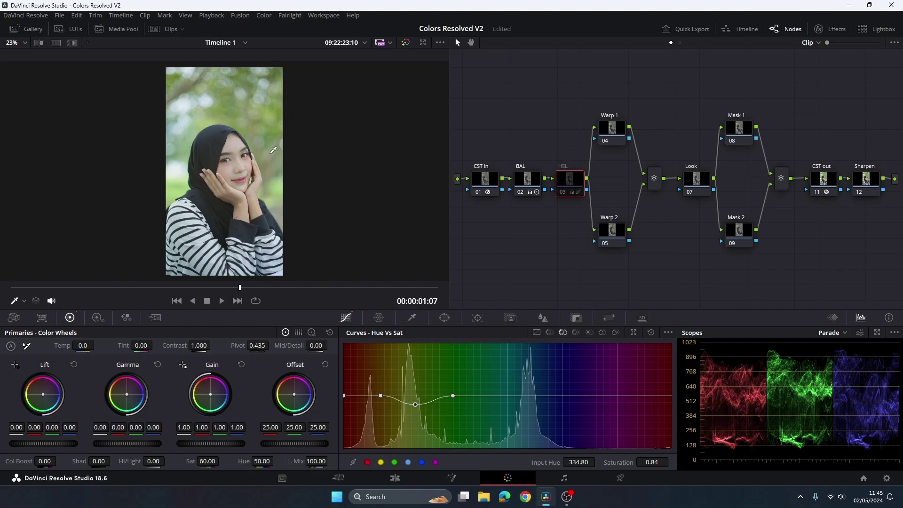
{"action": "scroll", "coordinate": [274, 150], "scroll_direction": "up", "scroll_amount": 1}
{"action": "key", "text": "ctrl+d"}
{"action": "key", "text": "ctrl+d"}
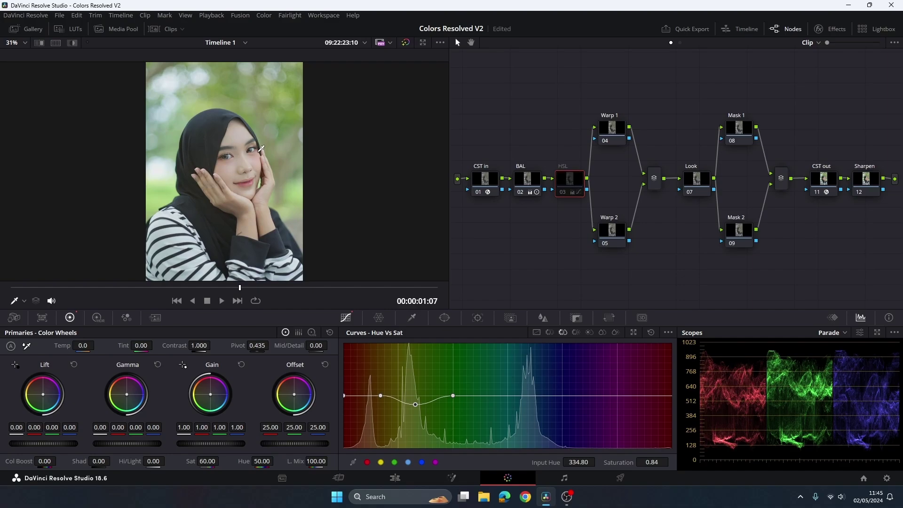
{"action": "key", "text": "ctrl+d"}
{"action": "scroll", "coordinate": [254, 169], "scroll_direction": "up", "scroll_amount": 1}
{"action": "scroll", "coordinate": [244, 185], "scroll_direction": "up", "scroll_amount": 2}
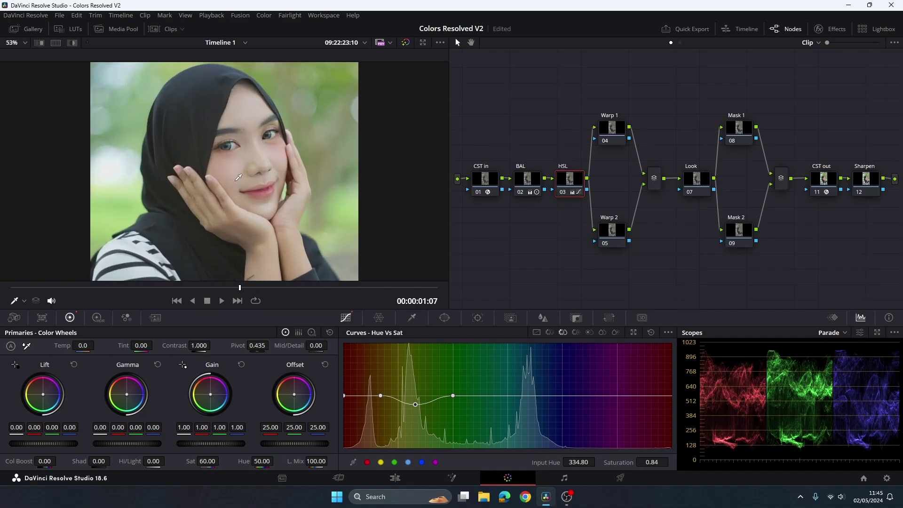
{"action": "scroll", "coordinate": [260, 263], "scroll_direction": "down", "scroll_amount": 1}
{"action": "scroll", "coordinate": [263, 197], "scroll_direction": "down", "scroll_amount": 1}
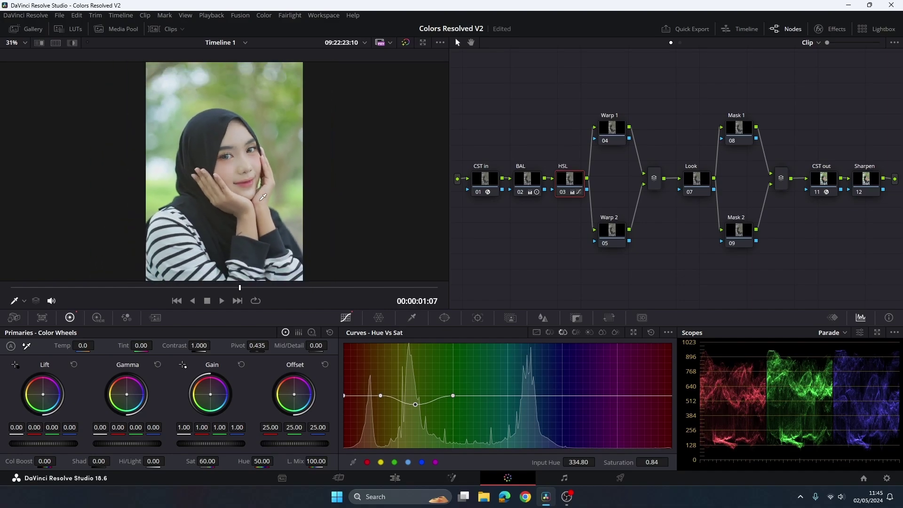
{"action": "scroll", "coordinate": [263, 197], "scroll_direction": "down", "scroll_amount": 1}
{"action": "key", "text": "ctrl+d"}
{"action": "key", "text": "ctrl+d"}
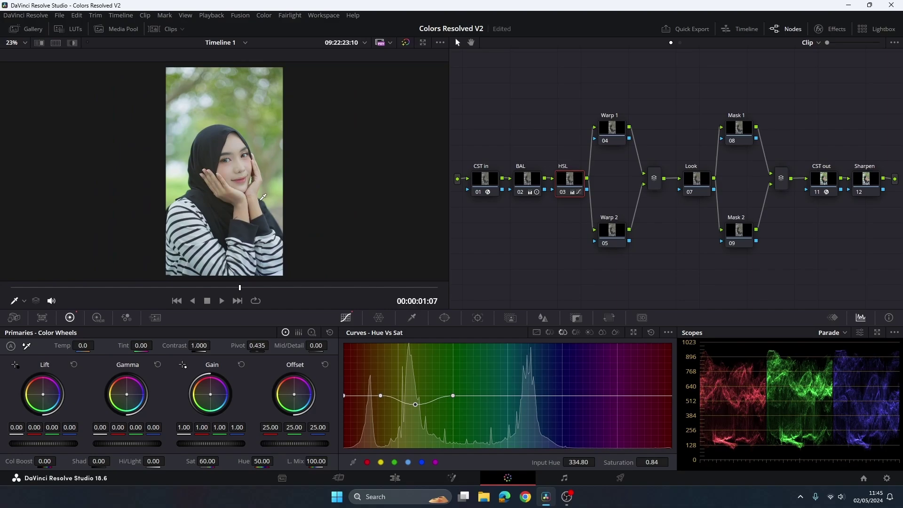
{"action": "key", "text": "ctrl+d"}
{"action": "key", "text": "ctrl+d"}
{"action": "key", "text": "ctrl+d"}
{"action": "key", "text": "ctrl+d"}
{"action": "key", "text": "ctrl+d"}
{"action": "key", "text": "ctrl+d"}
{"action": "key", "text": "ctrl+d"}
{"action": "key", "text": "ctrl+d"}
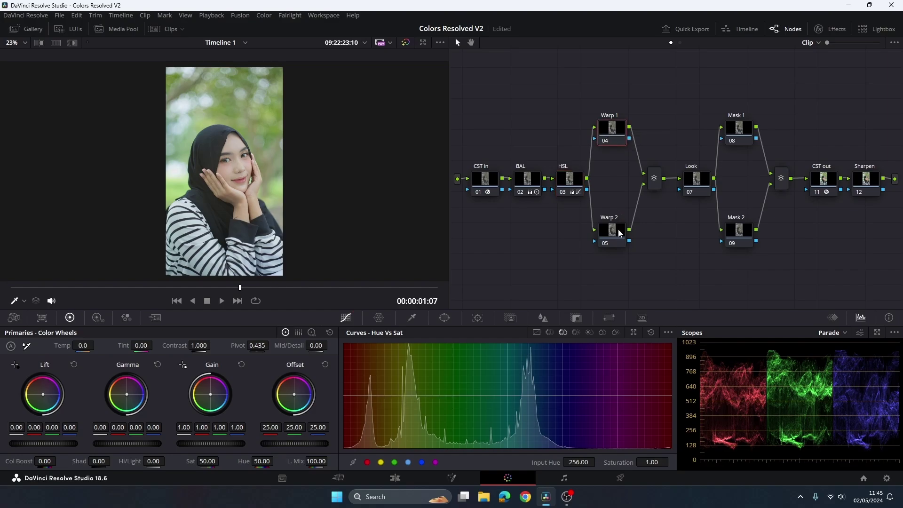
{"action": "left_click", "coordinate": [613, 233]}
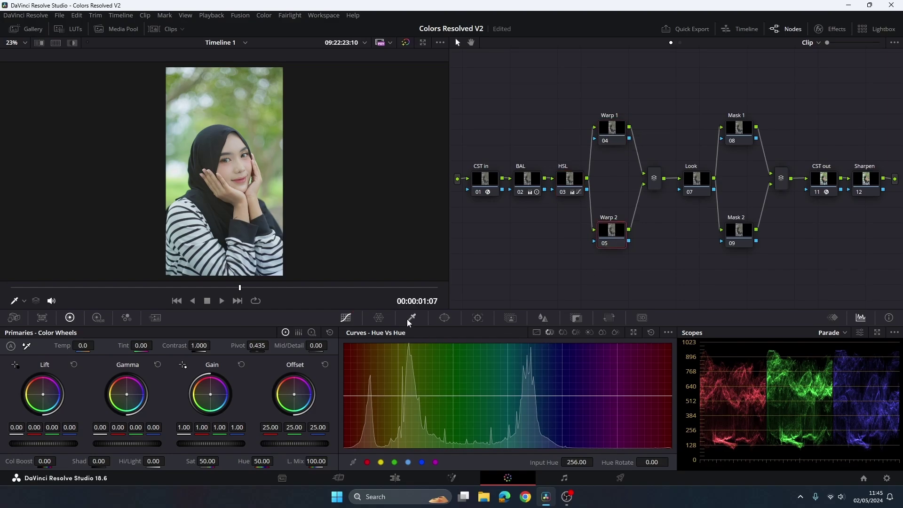
{"action": "left_click", "coordinate": [379, 317]}
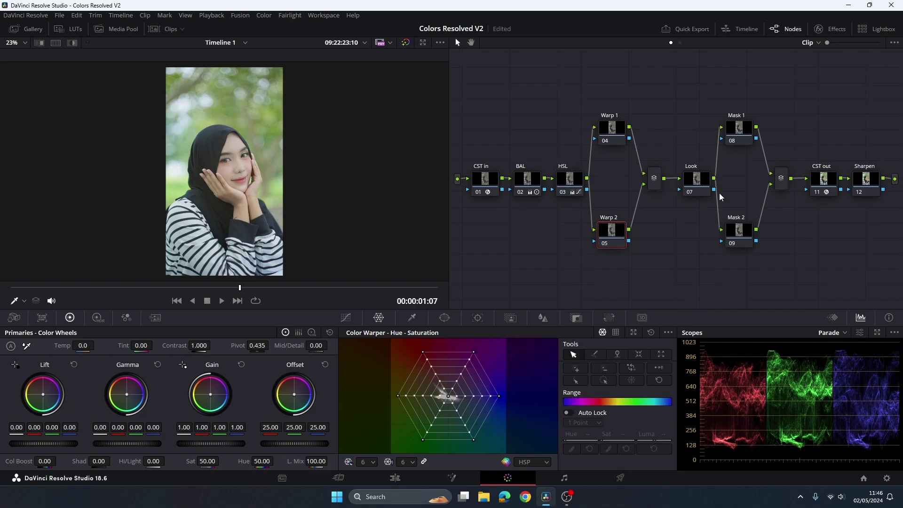
Step: Select and nudge the Look node, browsing its LUT menu without changing anything
{"action": "left_click", "coordinate": [699, 190]}
{"action": "left_click_drag", "start_coordinate": [700, 190], "coordinate": [692, 183]}
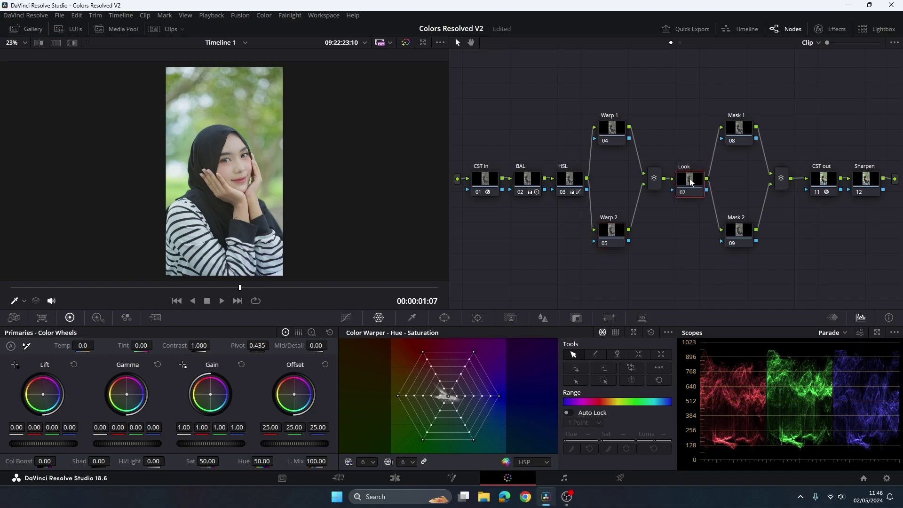
{"action": "right_click", "coordinate": [690, 179]}
{"action": "mouse_move", "coordinate": [717, 280]}
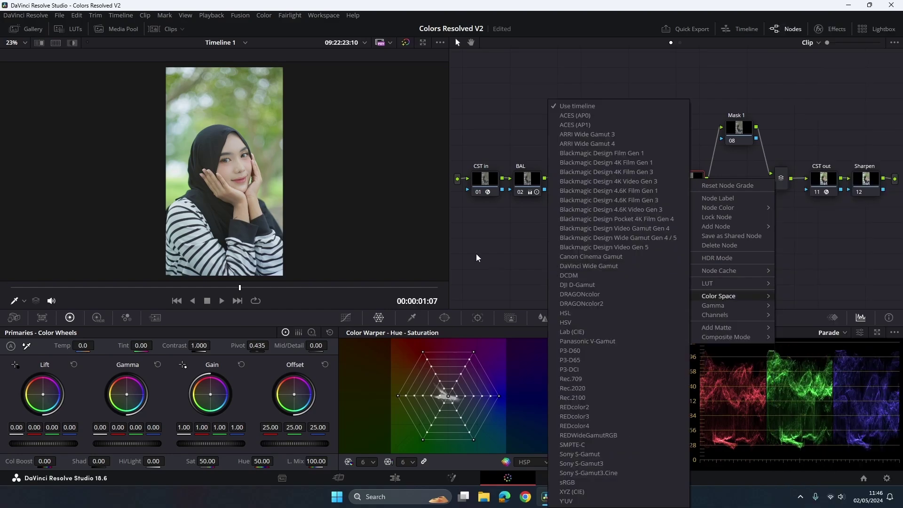
{"action": "left_click", "coordinate": [476, 253]}
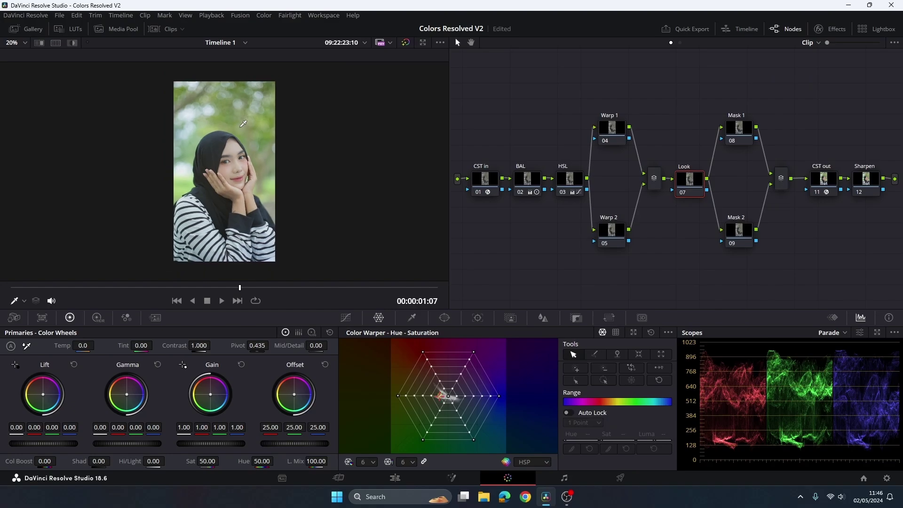
Step: Apply Dehancer Pro to the Look node with Input Source DVR WG/Intermediate
{"action": "left_click", "coordinate": [824, 30]}
{"action": "scroll", "coordinate": [795, 174], "scroll_direction": "down", "scroll_amount": 6}
{"action": "scroll", "coordinate": [792, 188], "scroll_direction": "down", "scroll_amount": 6}
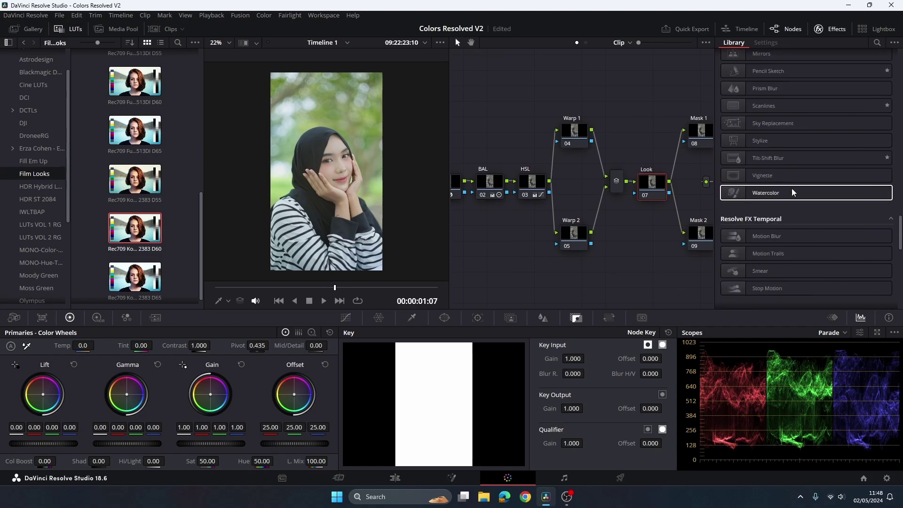
{"action": "scroll", "coordinate": [791, 194], "scroll_direction": "down", "scroll_amount": 6}
{"action": "scroll", "coordinate": [792, 200], "scroll_direction": "down", "scroll_amount": 4}
{"action": "double_click", "coordinate": [771, 290]}
{"action": "left_click", "coordinate": [820, 83]}
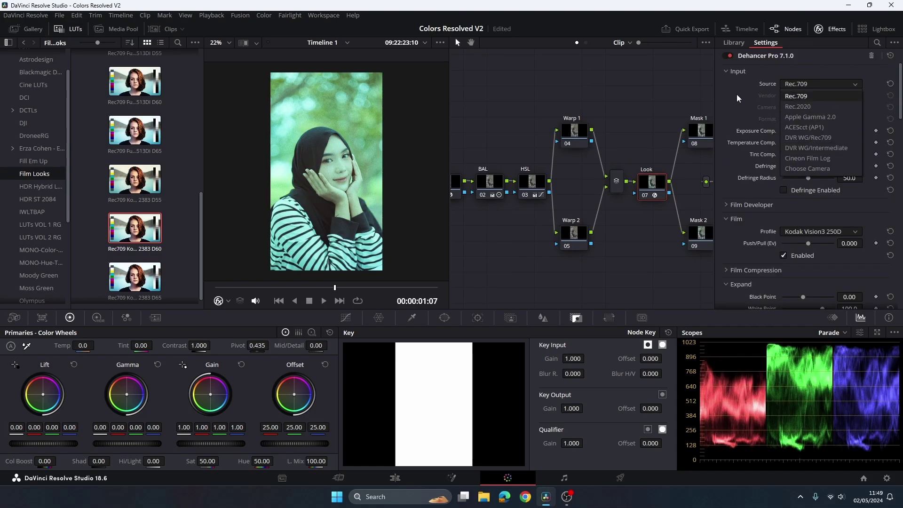
{"action": "left_click", "coordinate": [799, 96]}
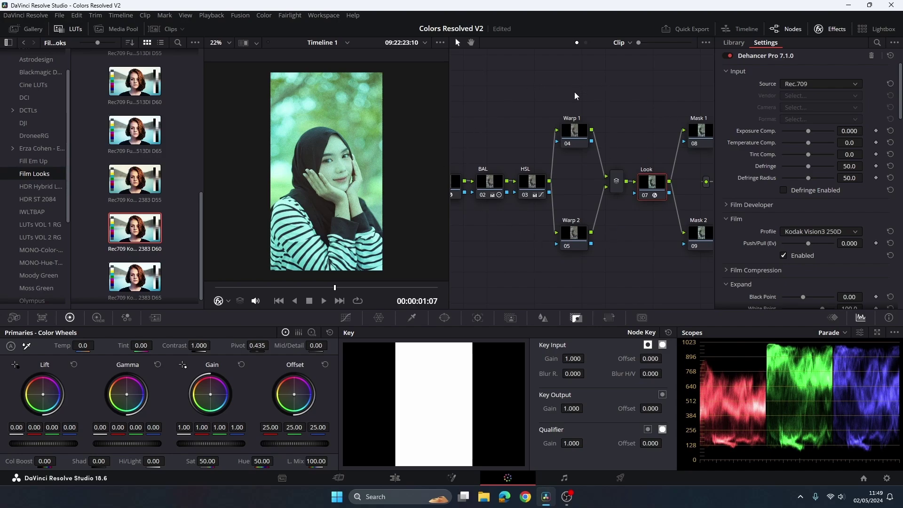
{"action": "left_click", "coordinate": [830, 85]}
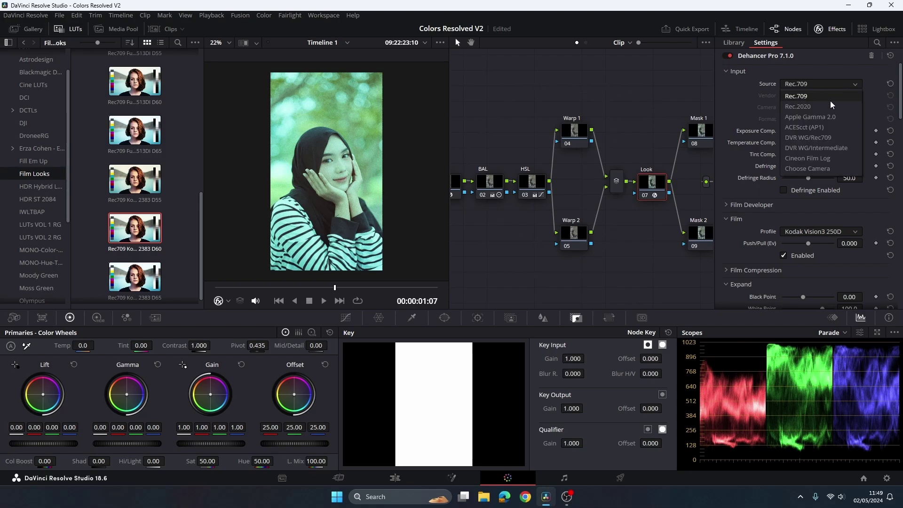
{"action": "left_click", "coordinate": [819, 148]}
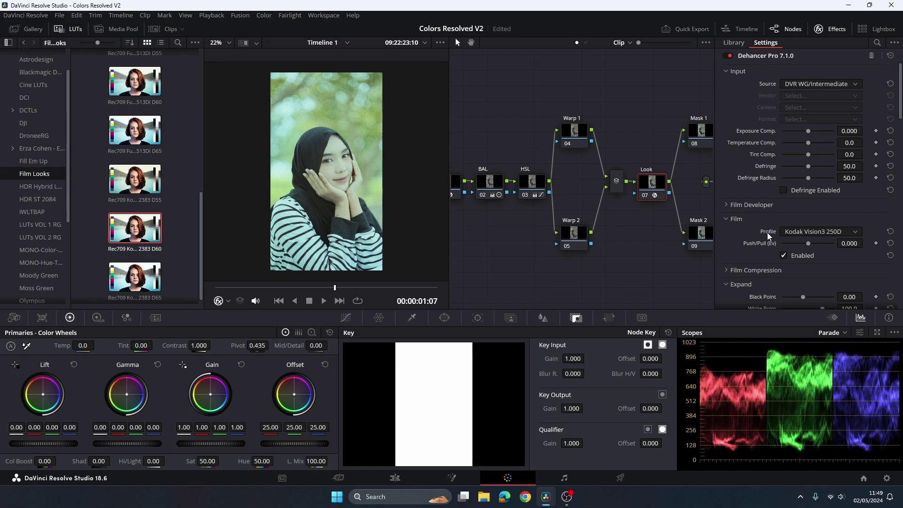
{"action": "scroll", "coordinate": [769, 236], "scroll_direction": "down", "scroll_amount": 3}
{"action": "scroll", "coordinate": [769, 236], "scroll_direction": "down", "scroll_amount": 1}
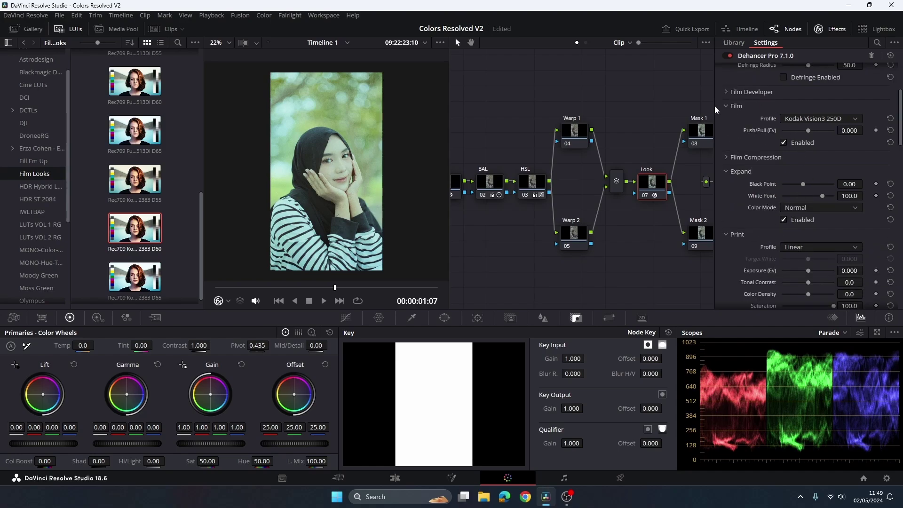
{"action": "left_click", "coordinate": [783, 143]}
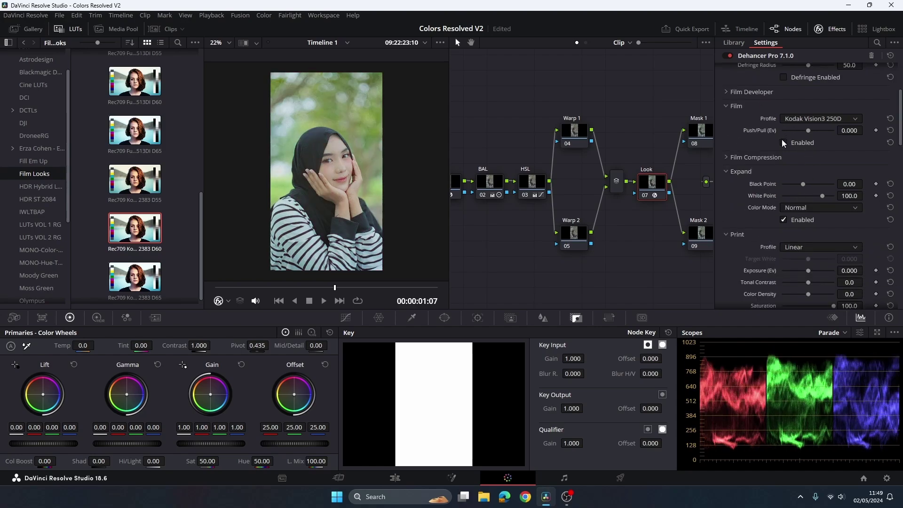
{"action": "scroll", "coordinate": [752, 159], "scroll_direction": "down", "scroll_amount": 1}
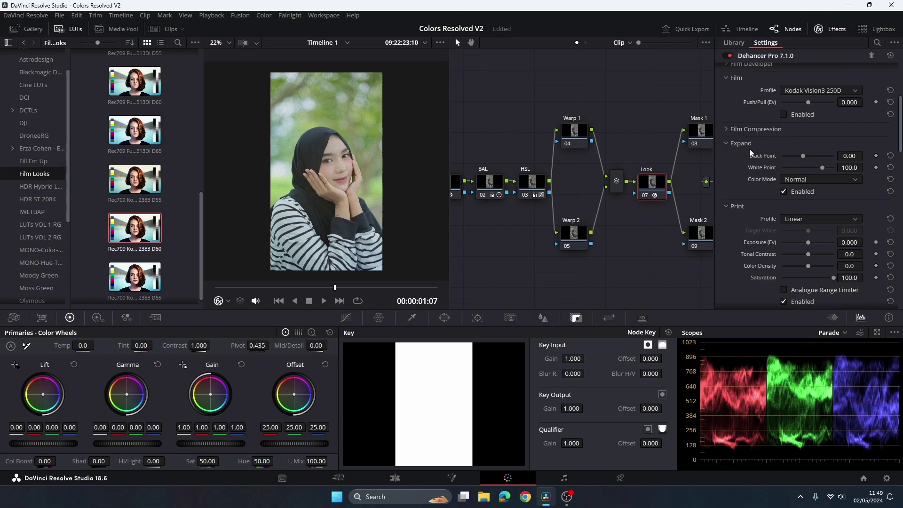
{"action": "scroll", "coordinate": [743, 179], "scroll_direction": "down", "scroll_amount": 1}
{"action": "scroll", "coordinate": [735, 192], "scroll_direction": "down", "scroll_amount": 2}
{"action": "scroll", "coordinate": [735, 191], "scroll_direction": "down", "scroll_amount": 1}
{"action": "scroll", "coordinate": [335, 143], "scroll_direction": "up", "scroll_amount": 5}
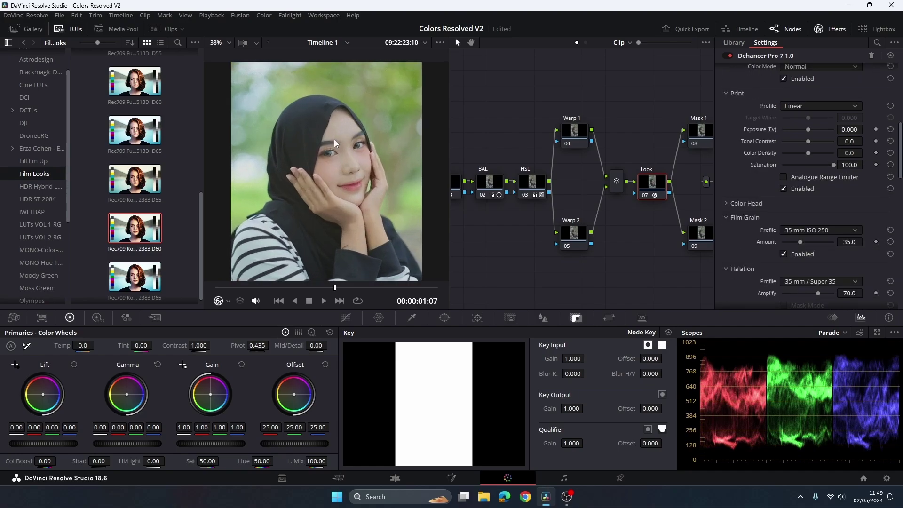
{"action": "scroll", "coordinate": [335, 143], "scroll_direction": "up", "scroll_amount": 1}
{"action": "scroll", "coordinate": [737, 195], "scroll_direction": "down", "scroll_amount": 2}
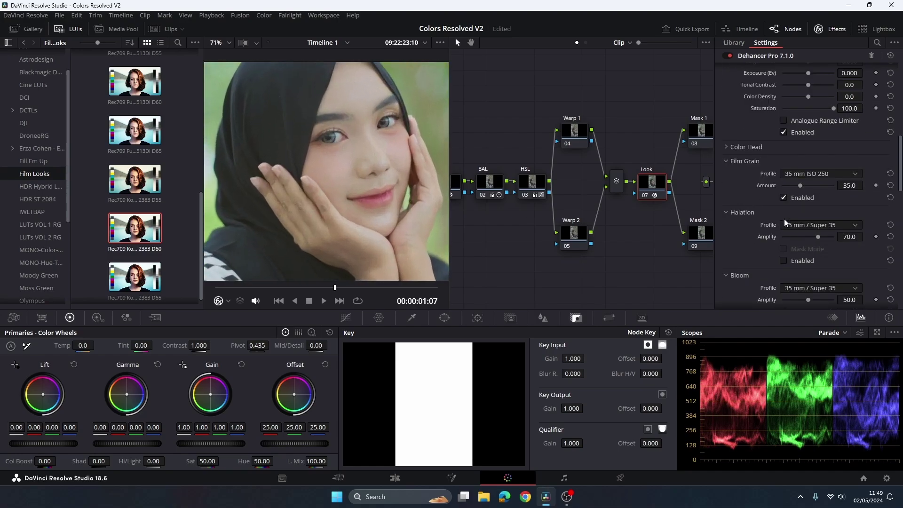
{"action": "left_click", "coordinate": [783, 198]}
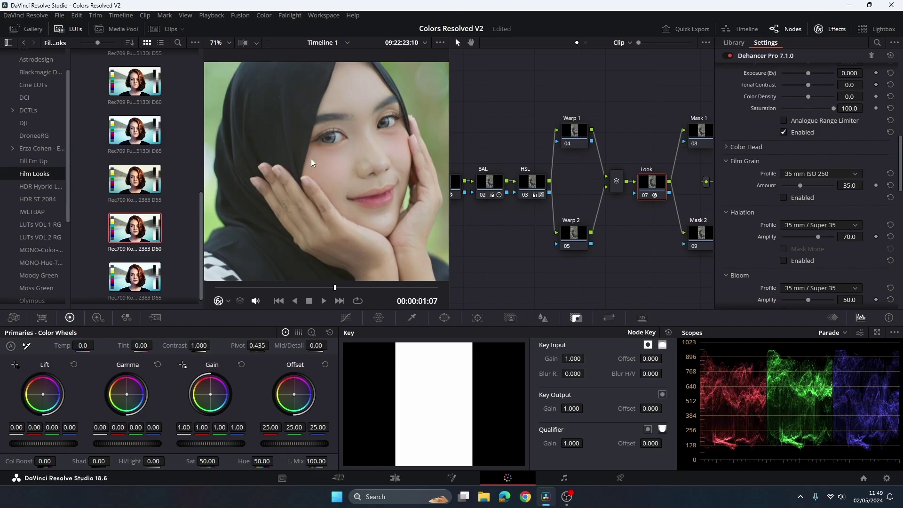
{"action": "scroll", "coordinate": [310, 162], "scroll_direction": "down", "scroll_amount": 3}
{"action": "scroll", "coordinate": [311, 163], "scroll_direction": "down", "scroll_amount": 2}
{"action": "scroll", "coordinate": [750, 153], "scroll_direction": "up", "scroll_amount": 5}
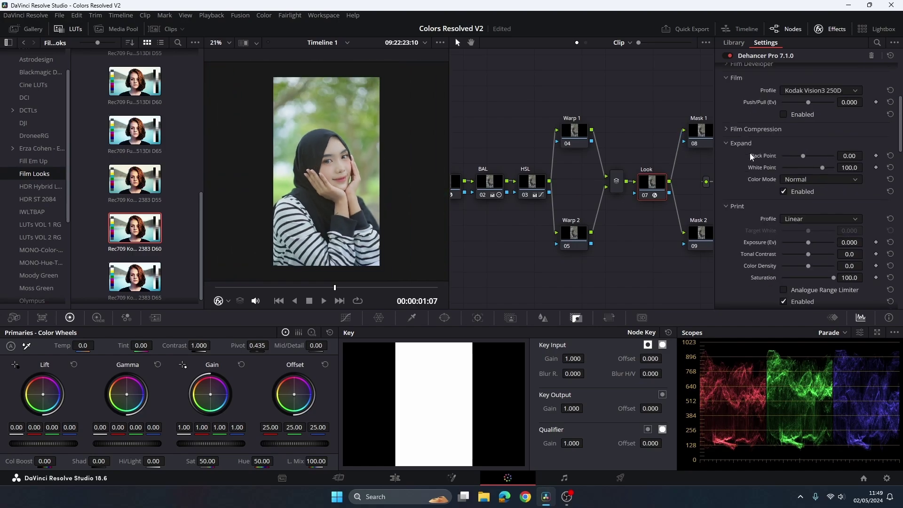
{"action": "scroll", "coordinate": [750, 153], "scroll_direction": "up", "scroll_amount": 3}
{"action": "left_click", "coordinate": [730, 55]}
{"action": "left_click", "coordinate": [730, 55]}
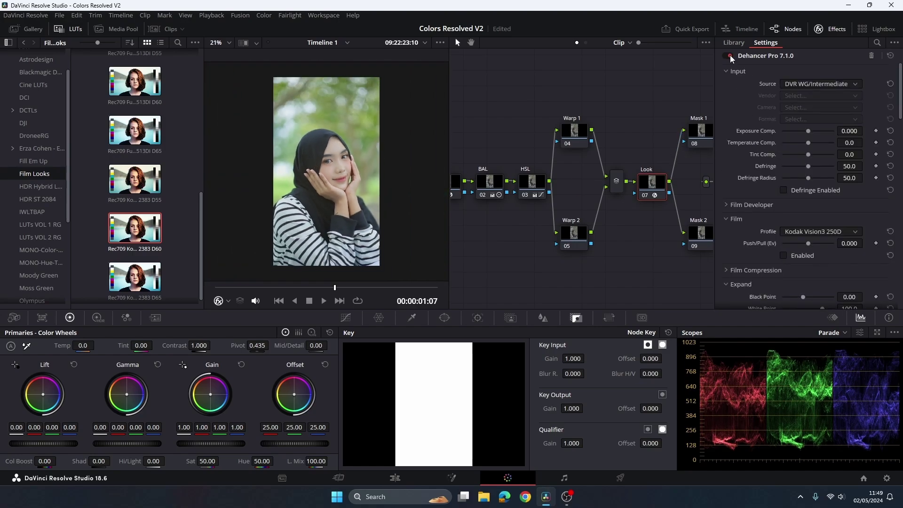
{"action": "left_click", "coordinate": [730, 55]}
{"action": "left_click", "coordinate": [730, 55]}
{"action": "left_click", "coordinate": [730, 55]}
{"action": "left_click", "coordinate": [729, 55]}
{"action": "scroll", "coordinate": [277, 197], "scroll_direction": "up", "scroll_amount": 1}
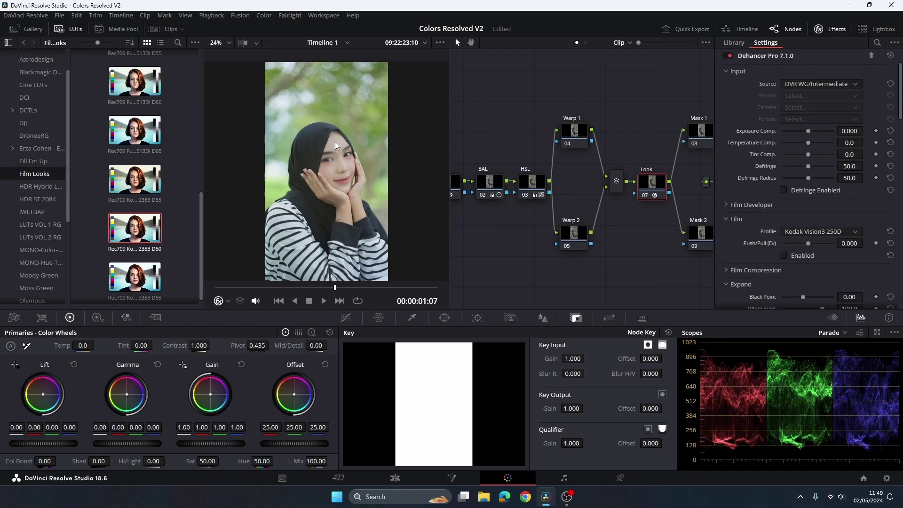
{"action": "scroll", "coordinate": [745, 214], "scroll_direction": "down", "scroll_amount": 4}
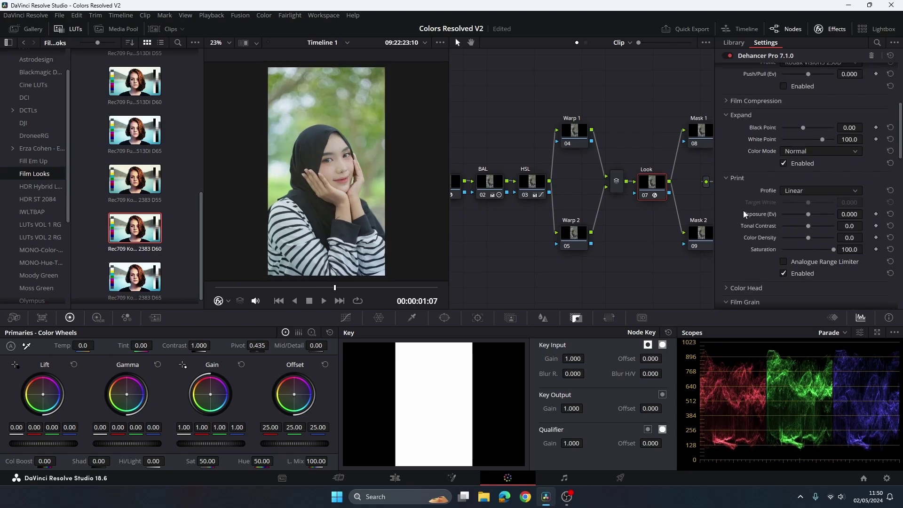
{"action": "scroll", "coordinate": [744, 214], "scroll_direction": "down", "scroll_amount": 2}
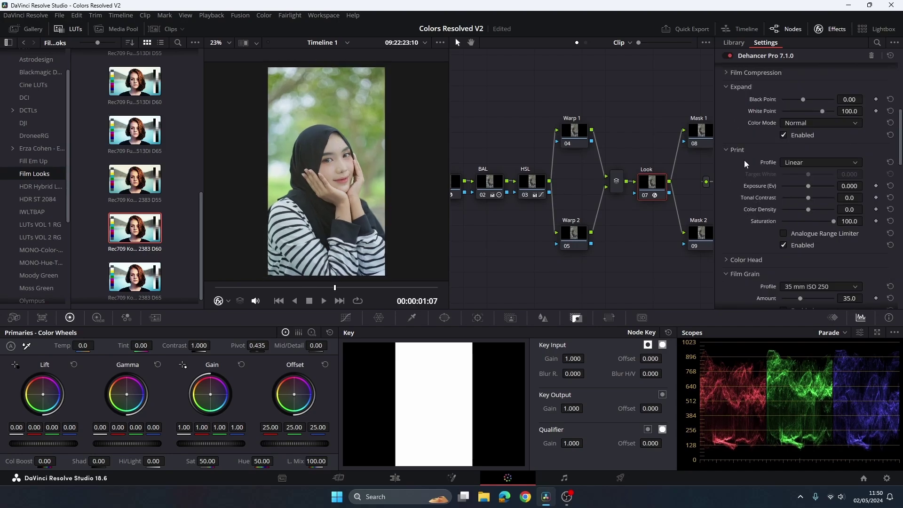
Step: Choose Kodak 2383 Print Film as Dehancer's Print profile
{"action": "left_click", "coordinate": [800, 164]}
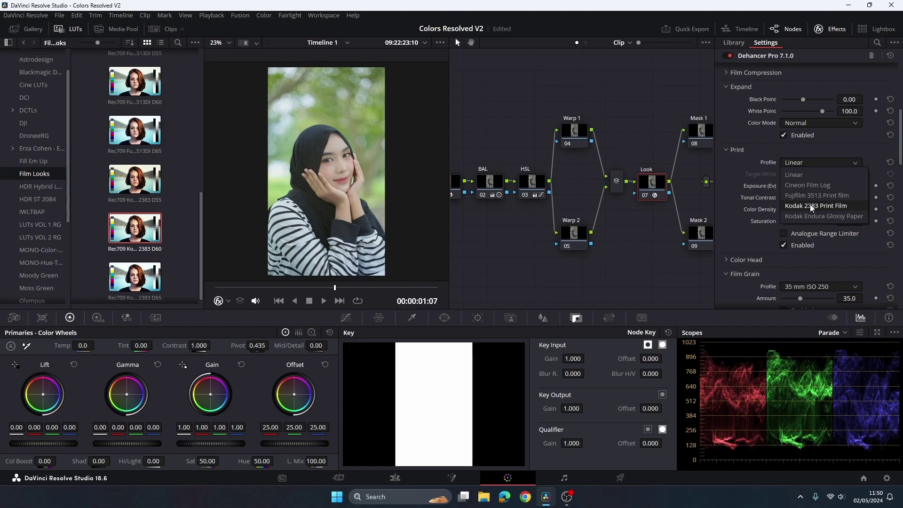
{"action": "left_click", "coordinate": [812, 206]}
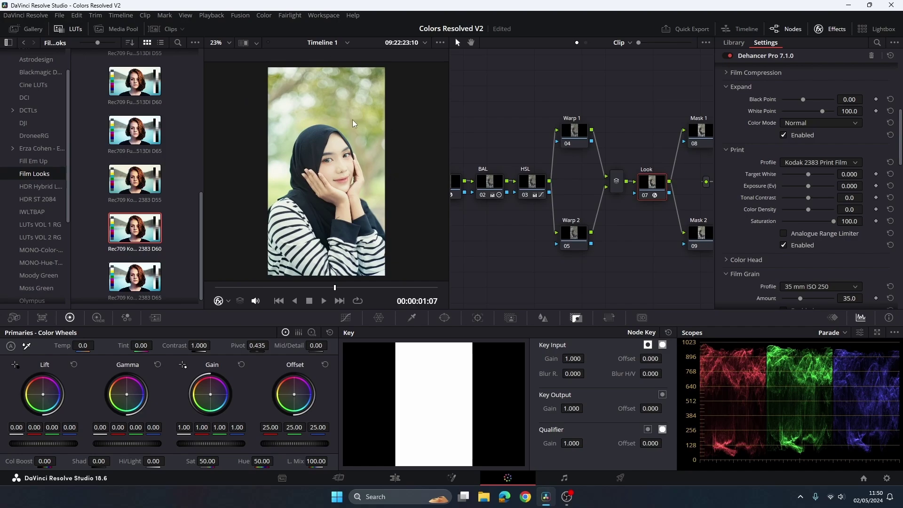
{"action": "scroll", "coordinate": [354, 123], "scroll_direction": "up", "scroll_amount": 1}
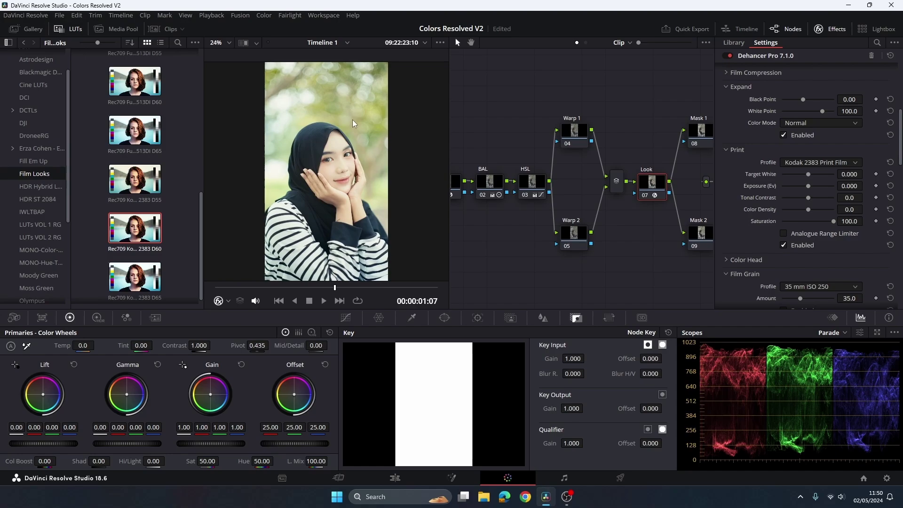
Step: Set Dehancer's Print Exposure to -0.400
{"action": "left_click_drag", "start_coordinate": [808, 186], "coordinate": [810, 188]}
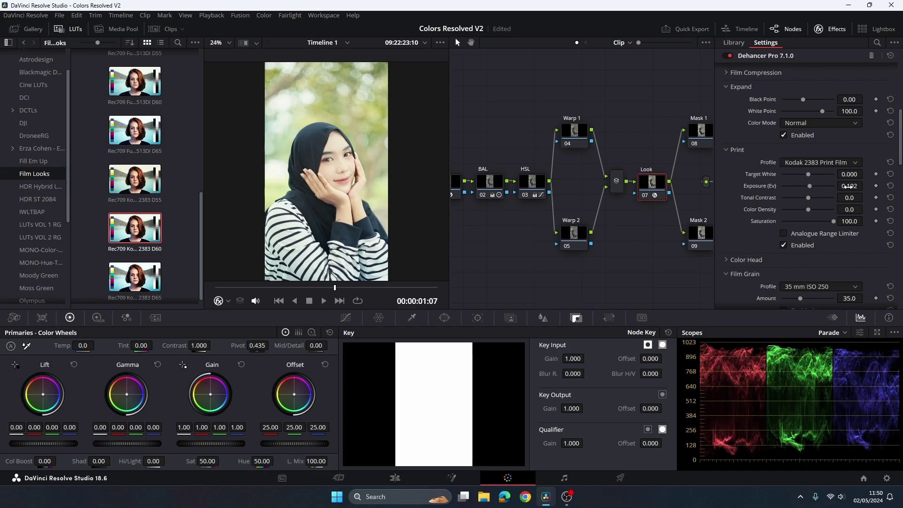
{"action": "left_click_drag", "start_coordinate": [853, 187], "coordinate": [865, 186]}
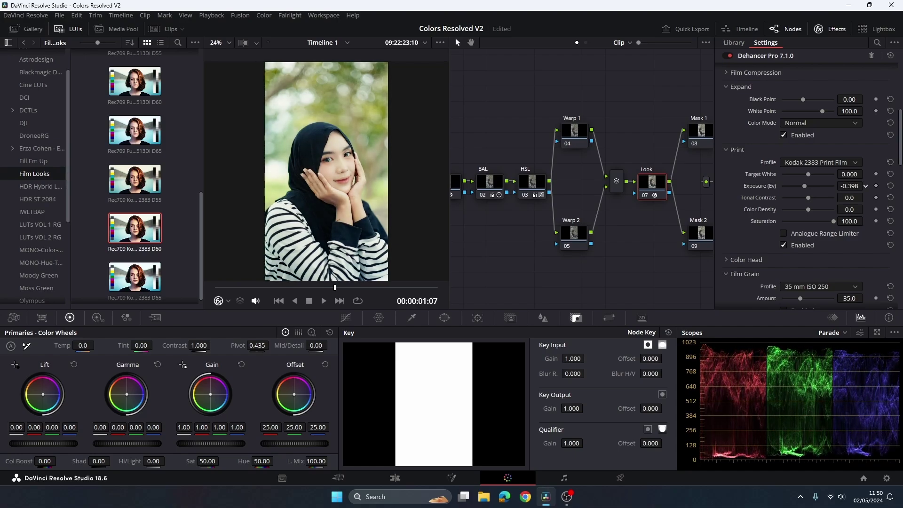
{"action": "left_click", "coordinate": [849, 186]}
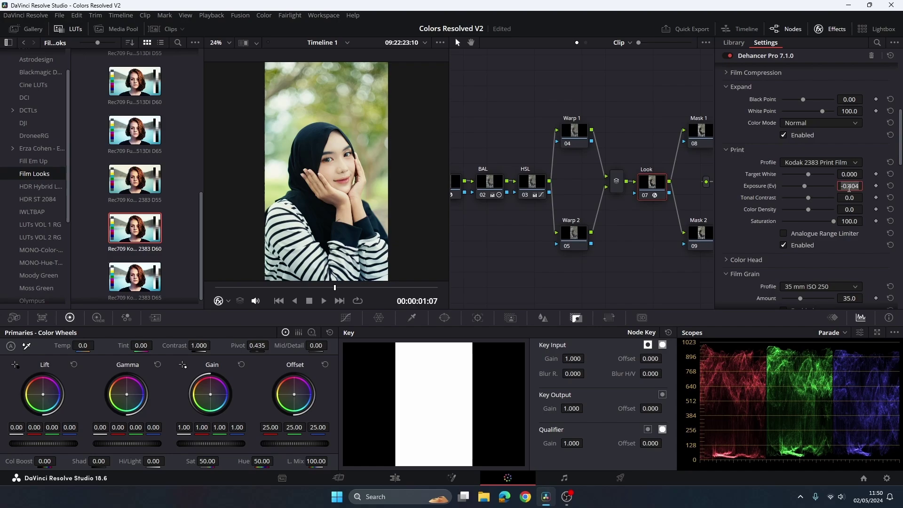
{"action": "key", "text": "BackSpace"}
{"action": "type", "text": "4"}
{"action": "key", "text": "Return"}
Step: Set the Print Tonal Contrast to -6.0
{"action": "left_click_drag", "start_coordinate": [808, 197], "coordinate": [803, 198]}
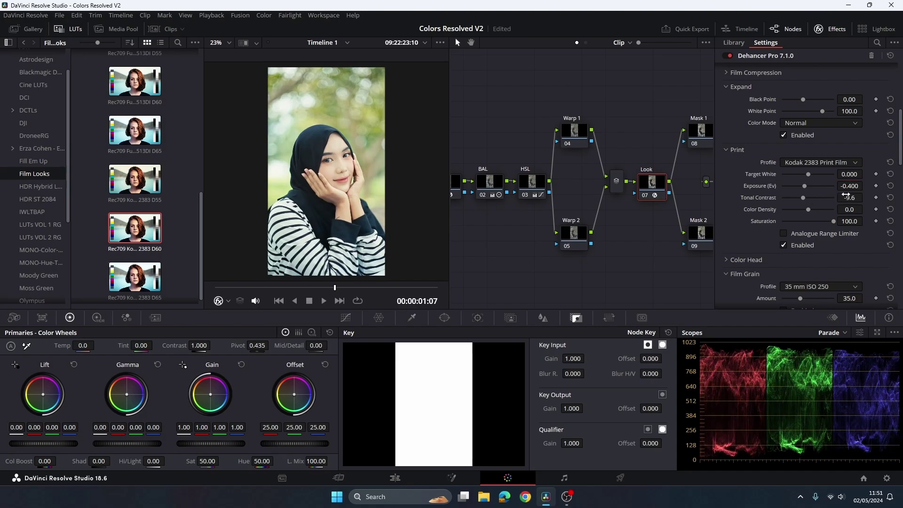
{"action": "double_click", "coordinate": [847, 197]}
{"action": "key", "text": "BackSpace"}
{"action": "type", "text": "-6"}
{"action": "key", "text": "Return"}
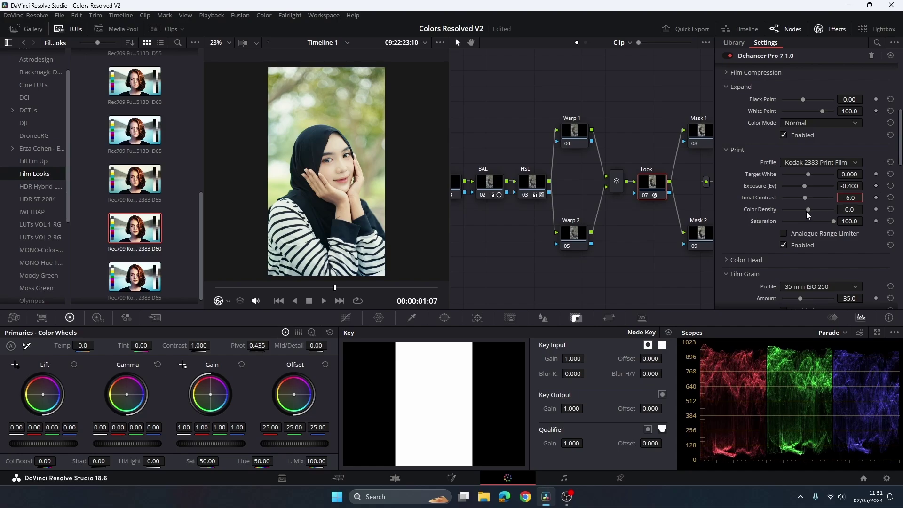
Step: Set the Print Color Density to 25.0
{"action": "left_click_drag", "start_coordinate": [808, 210], "coordinate": [815, 213]}
{"action": "left_click", "coordinate": [841, 209]}
{"action": "type", "text": "25"}
{"action": "key", "text": "Return"}
{"action": "scroll", "coordinate": [328, 148], "scroll_direction": "up", "scroll_amount": 2}
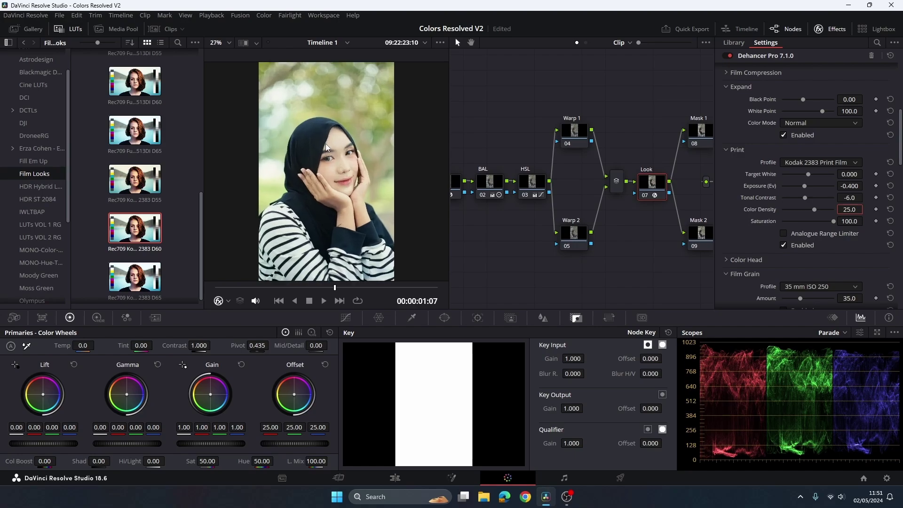
{"action": "scroll", "coordinate": [798, 214], "scroll_direction": "down", "scroll_amount": 2}
{"action": "scroll", "coordinate": [798, 215], "scroll_direction": "up", "scroll_amount": 3}
{"action": "scroll", "coordinate": [379, 172], "scroll_direction": "down", "scroll_amount": 2}
{"action": "scroll", "coordinate": [378, 173], "scroll_direction": "down", "scroll_amount": 1}
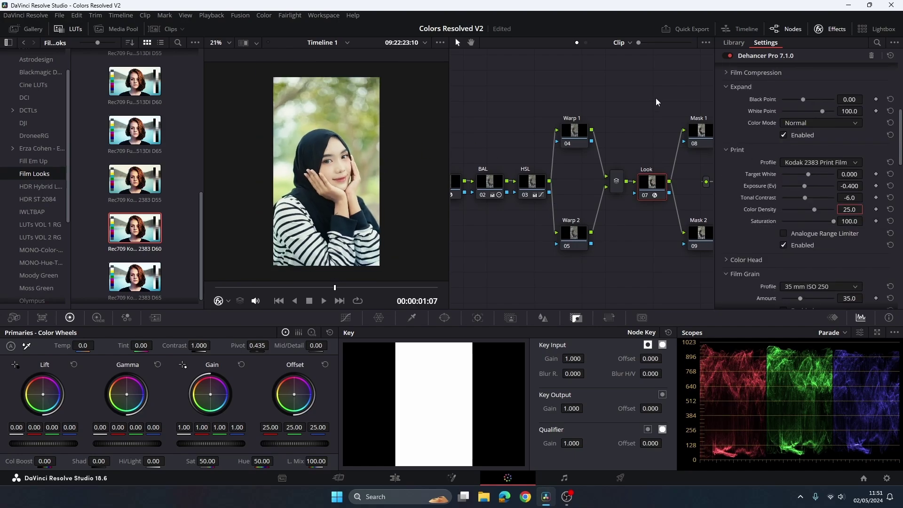
Step: Toggle the Dehancer effect off and back on to compare the look
{"action": "left_click", "coordinate": [731, 55]}
{"action": "left_click", "coordinate": [731, 56]}
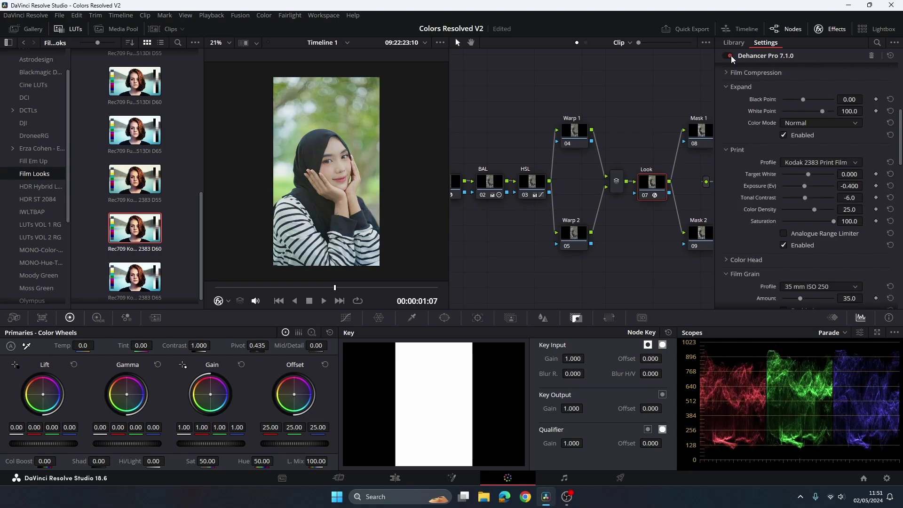
{"action": "scroll", "coordinate": [362, 181], "scroll_direction": "up", "scroll_amount": 1}
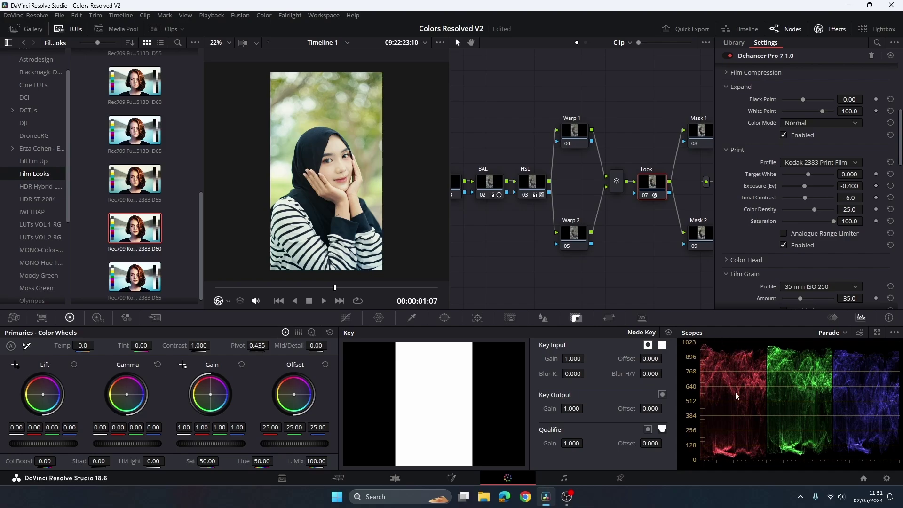
{"action": "scroll", "coordinate": [749, 182], "scroll_direction": "up", "scroll_amount": 3}
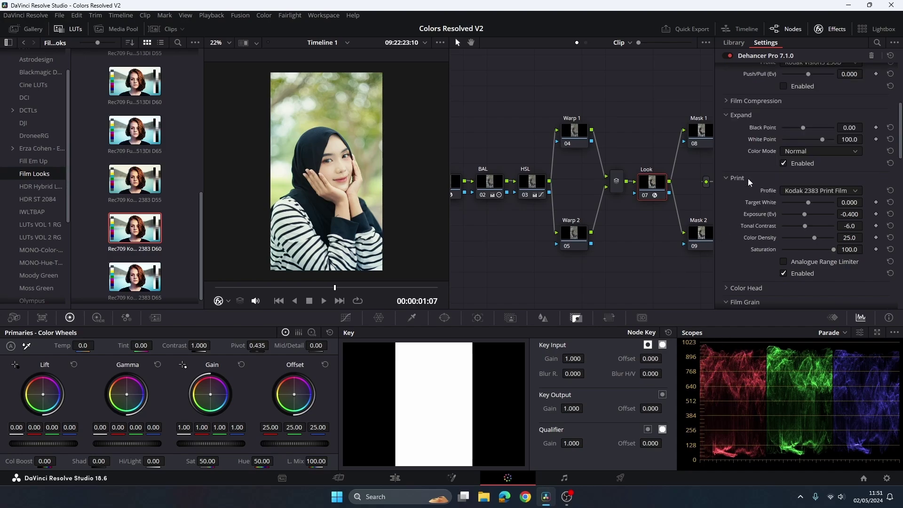
Step: Enable Film Compression at Impact 60 and Tonal Range 30
{"action": "left_click", "coordinate": [760, 131]}
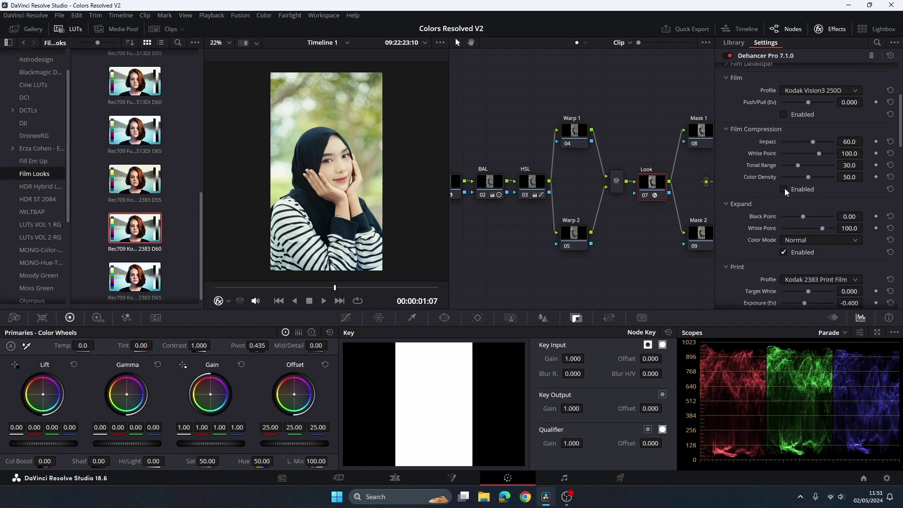
{"action": "left_click", "coordinate": [783, 190]}
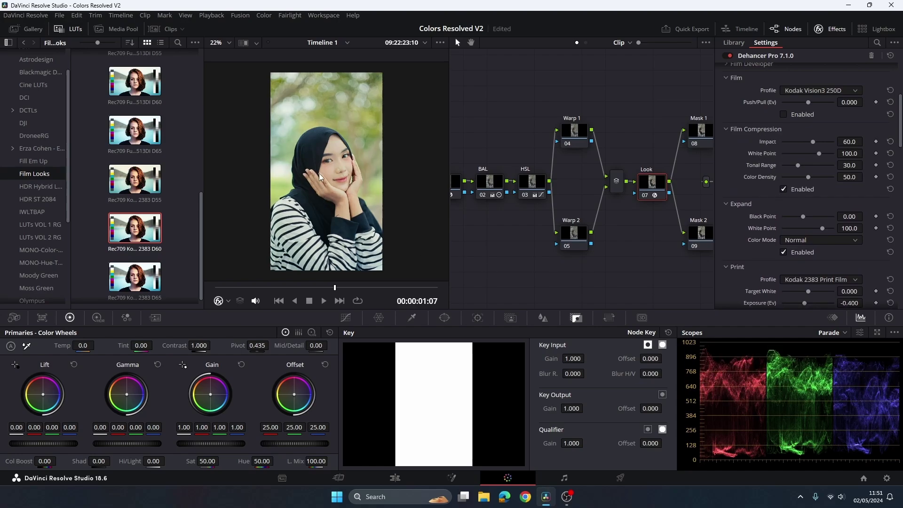
{"action": "scroll", "coordinate": [320, 176], "scroll_direction": "down", "scroll_amount": 1}
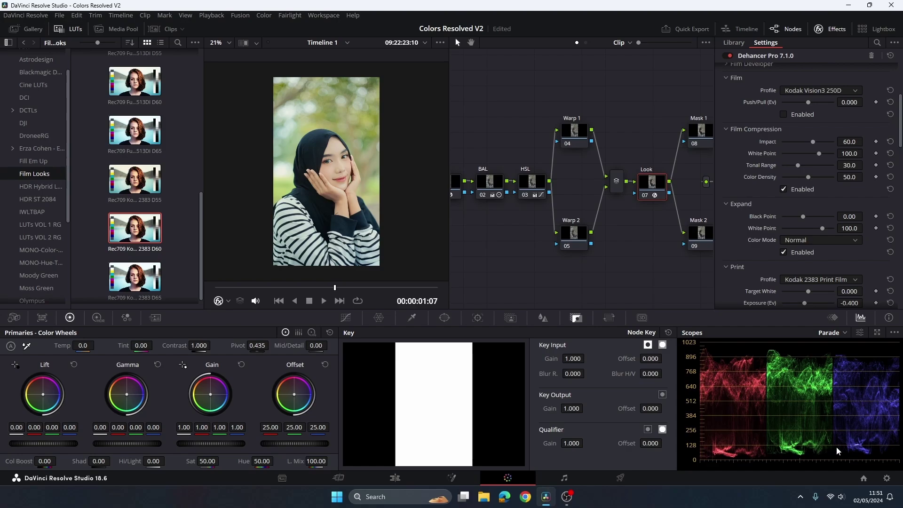
{"action": "scroll", "coordinate": [354, 139], "scroll_direction": "up", "scroll_amount": 4}
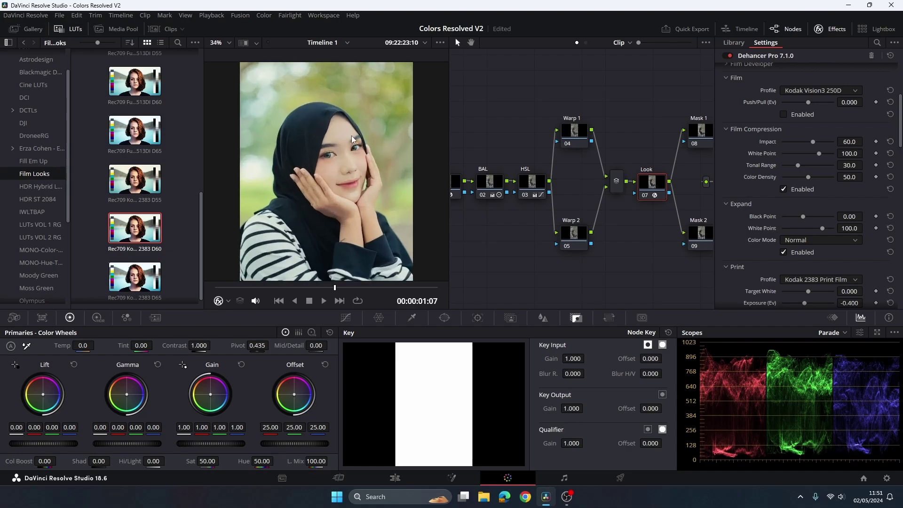
{"action": "scroll", "coordinate": [316, 241], "scroll_direction": "down", "scroll_amount": 4}
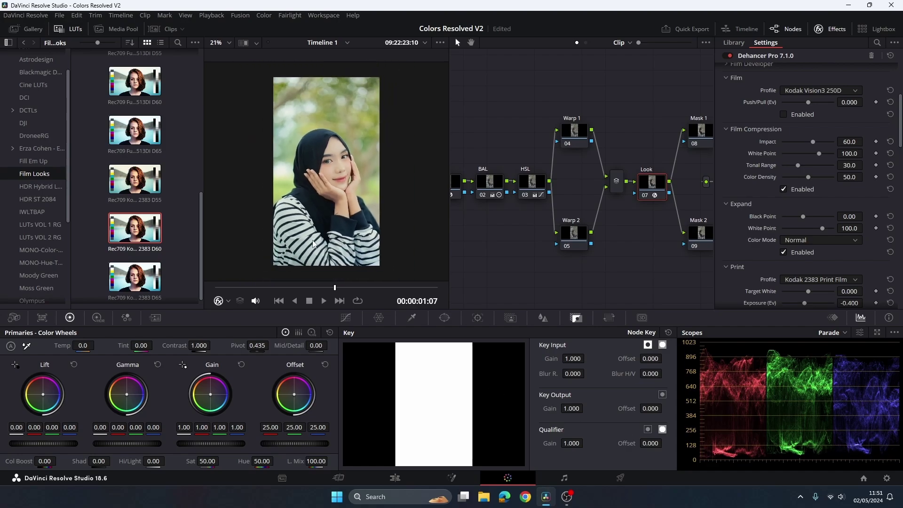
{"action": "scroll", "coordinate": [314, 243], "scroll_direction": "down", "scroll_amount": 1}
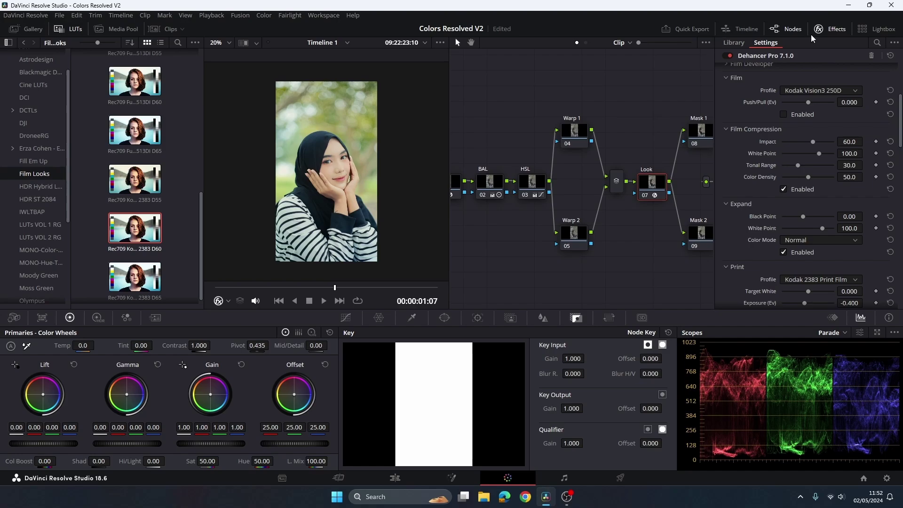
Step: Close Dehancer settings and bypass the Look node to compare, leaving it enabled
{"action": "left_click", "coordinate": [830, 29]}
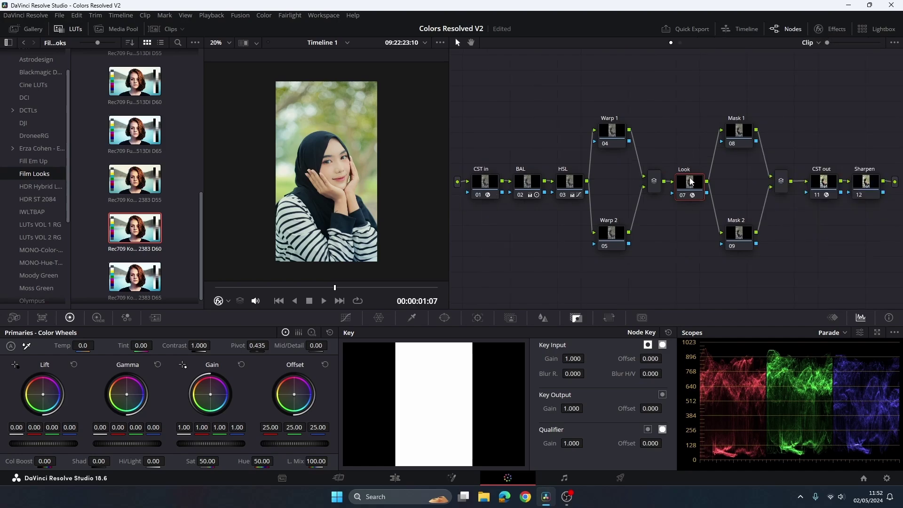
{"action": "key", "text": "ctrl+d"}
{"action": "key", "text": "ctrl+d"}
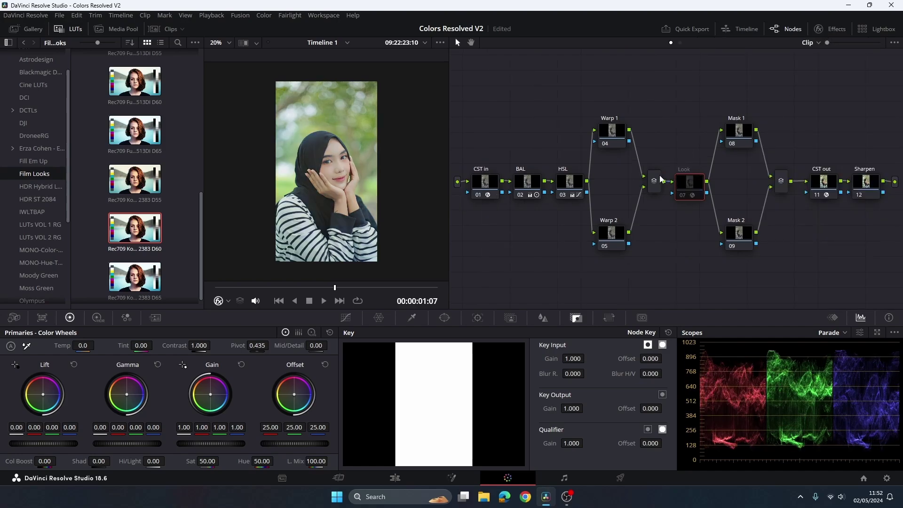
{"action": "scroll", "coordinate": [345, 159], "scroll_direction": "up", "scroll_amount": 2}
{"action": "scroll", "coordinate": [346, 159], "scroll_direction": "up", "scroll_amount": 2}
{"action": "scroll", "coordinate": [346, 160], "scroll_direction": "down", "scroll_amount": 2}
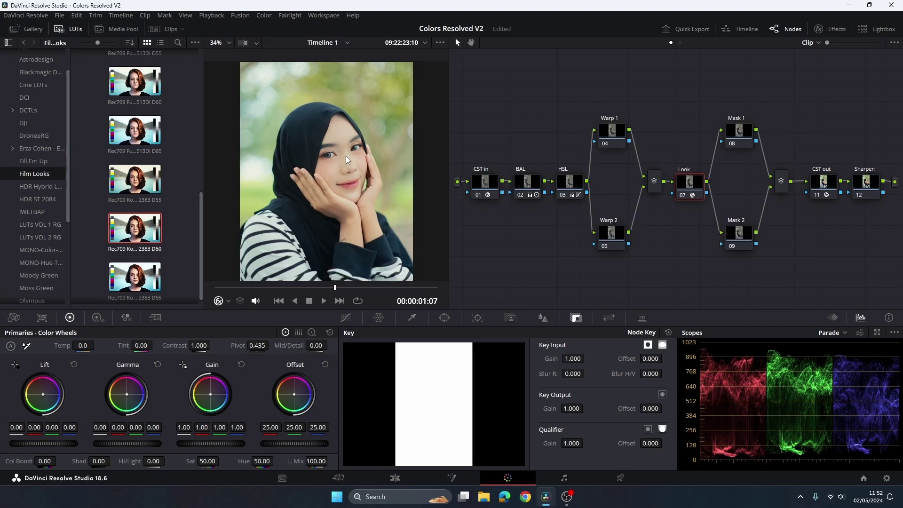
{"action": "scroll", "coordinate": [346, 160], "scroll_direction": "down", "scroll_amount": 2}
{"action": "key", "text": "ctrl+d"}
{"action": "key", "text": "ctrl+d"}
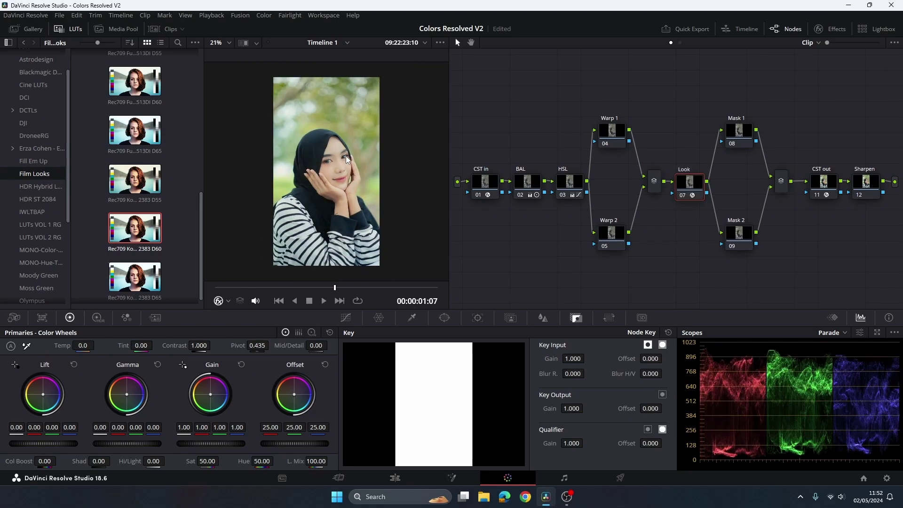
{"action": "key", "text": "ctrl+d"}
{"action": "key", "text": "ctrl+d"}
Step: On the Warp 1 node, reset the Colour Warper mesh and switch to the Hue vs Hue curve
{"action": "left_click", "coordinate": [616, 135]}
{"action": "scroll", "coordinate": [314, 112], "scroll_direction": "up", "scroll_amount": 2}
{"action": "scroll", "coordinate": [314, 124], "scroll_direction": "down", "scroll_amount": 1}
{"action": "scroll", "coordinate": [315, 125], "scroll_direction": "up", "scroll_amount": 1}
{"action": "scroll", "coordinate": [314, 125], "scroll_direction": "up", "scroll_amount": 1}
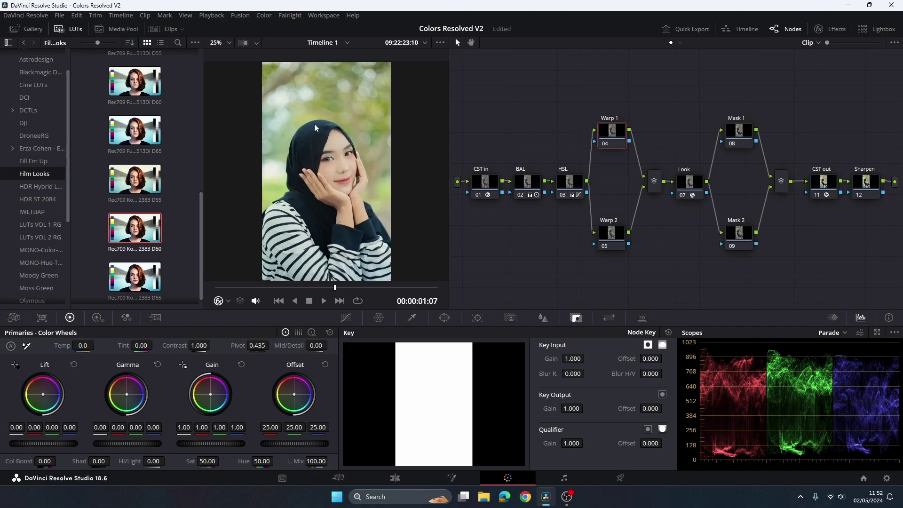
{"action": "scroll", "coordinate": [314, 125], "scroll_direction": "up", "scroll_amount": 1}
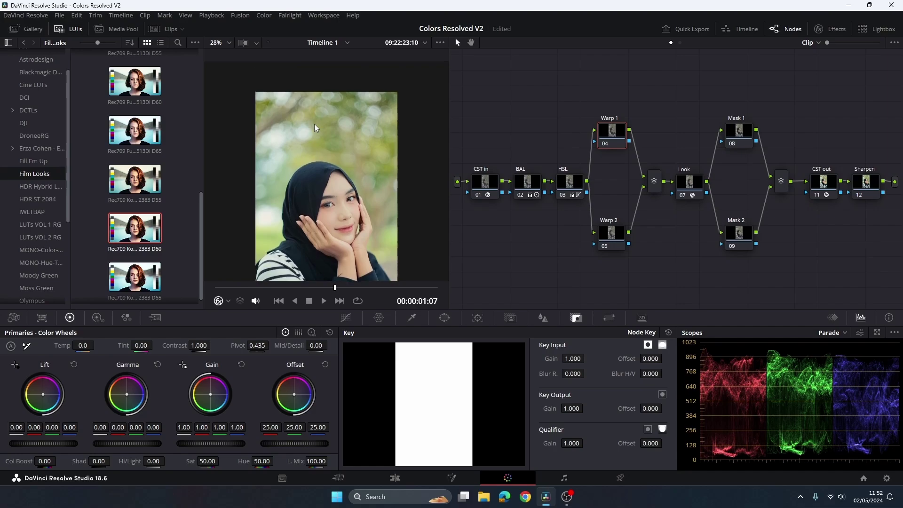
{"action": "scroll", "coordinate": [314, 123], "scroll_direction": "up", "scroll_amount": 1}
{"action": "scroll", "coordinate": [314, 123], "scroll_direction": "down", "scroll_amount": 1}
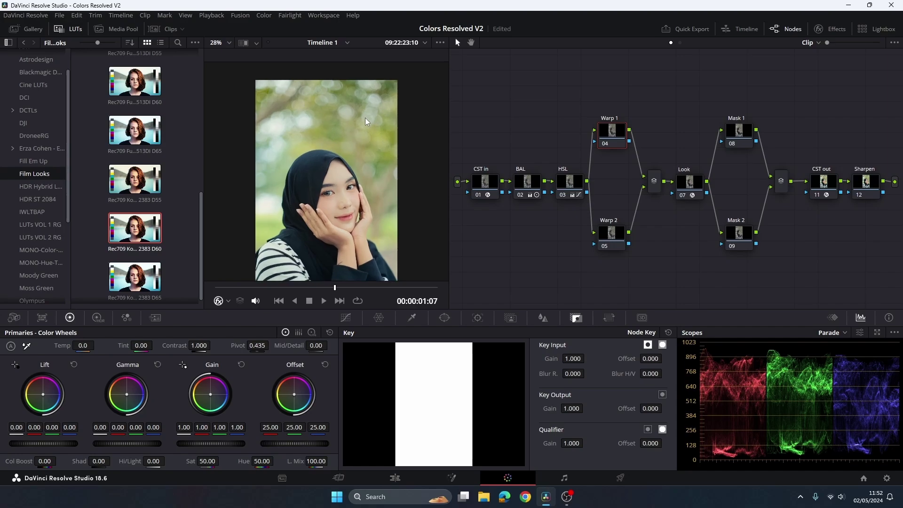
{"action": "scroll", "coordinate": [365, 118], "scroll_direction": "up", "scroll_amount": 1}
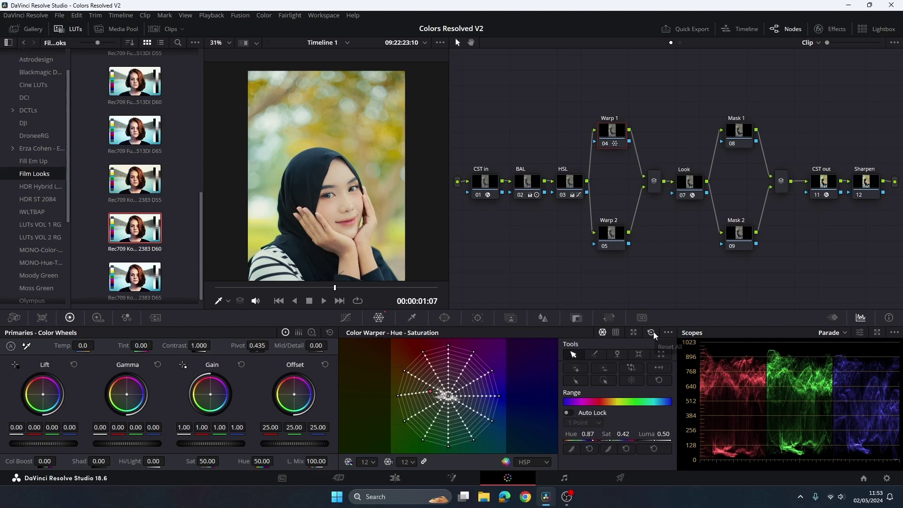
{"action": "left_click", "coordinate": [653, 332]}
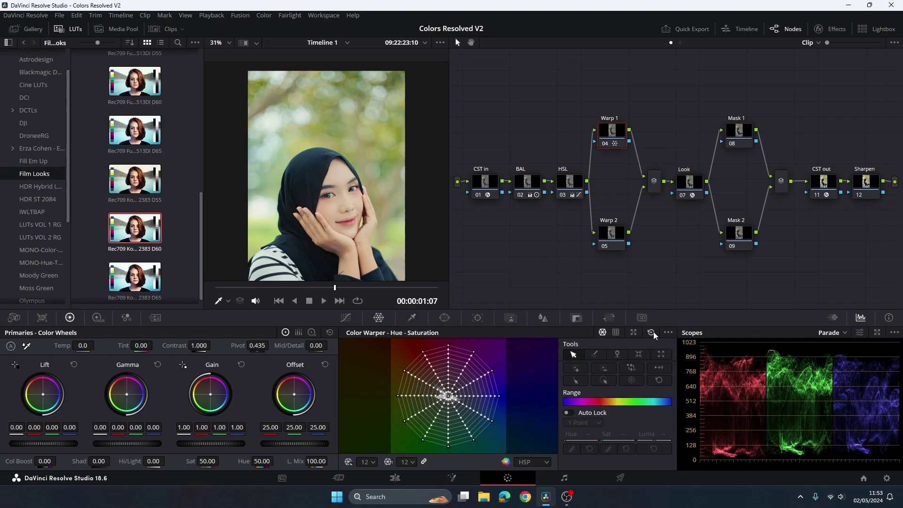
{"action": "left_click", "coordinate": [346, 317]}
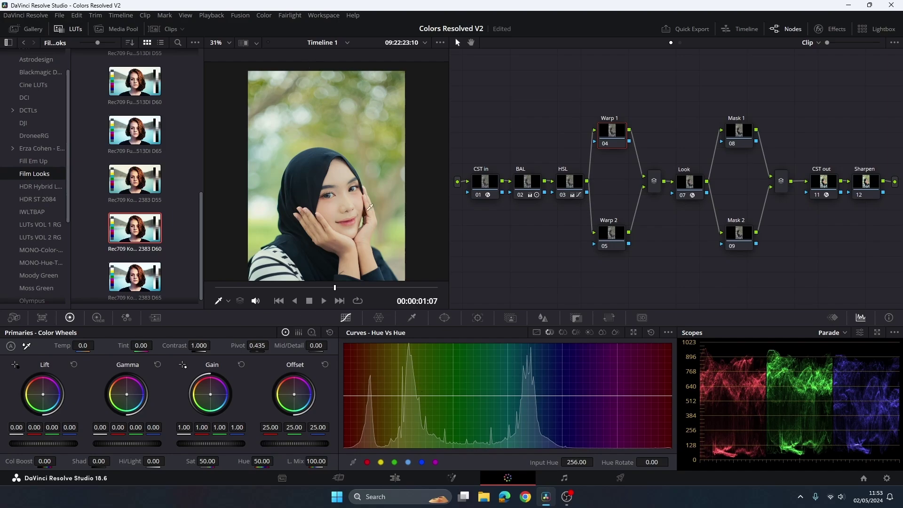
Step: Drop the sampled points and add green-range control points on the Hue vs Hue curve, widening the right edge
{"action": "left_click", "coordinate": [333, 118]}
{"action": "left_click", "coordinate": [654, 332]}
{"action": "left_click", "coordinate": [394, 462]}
{"action": "left_click_drag", "start_coordinate": [397, 397], "coordinate": [394, 396]}
{"action": "left_click_drag", "start_coordinate": [509, 396], "coordinate": [537, 396]}
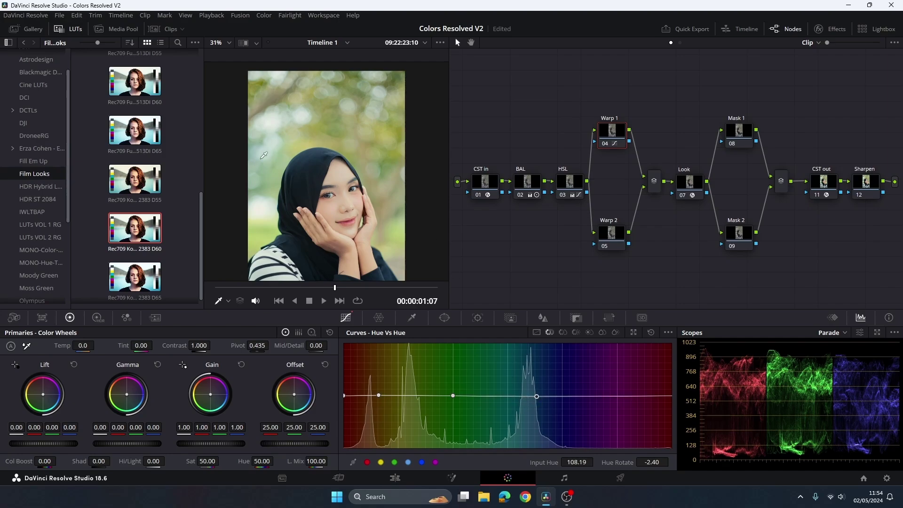
{"action": "scroll", "coordinate": [255, 168], "scroll_direction": "up", "scroll_amount": 2}
{"action": "scroll", "coordinate": [255, 169], "scroll_direction": "down", "scroll_amount": 1}
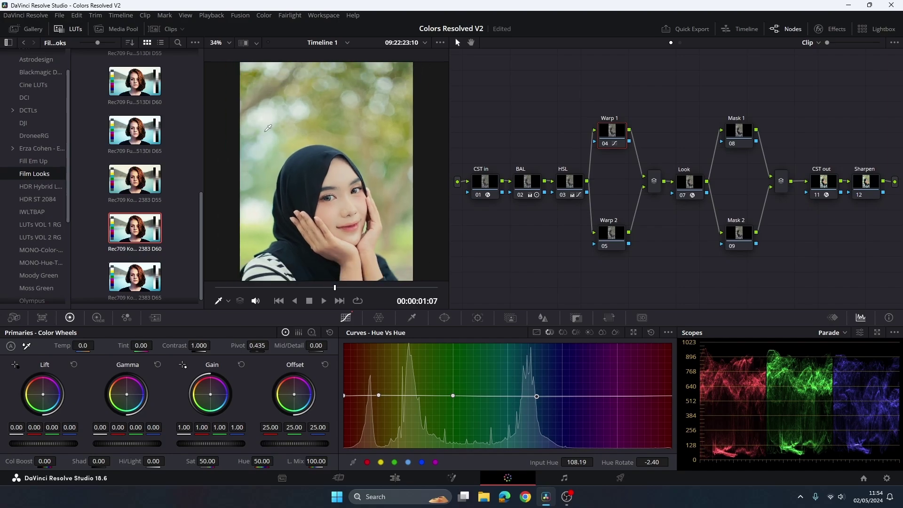
{"action": "scroll", "coordinate": [268, 132], "scroll_direction": "down", "scroll_amount": 2}
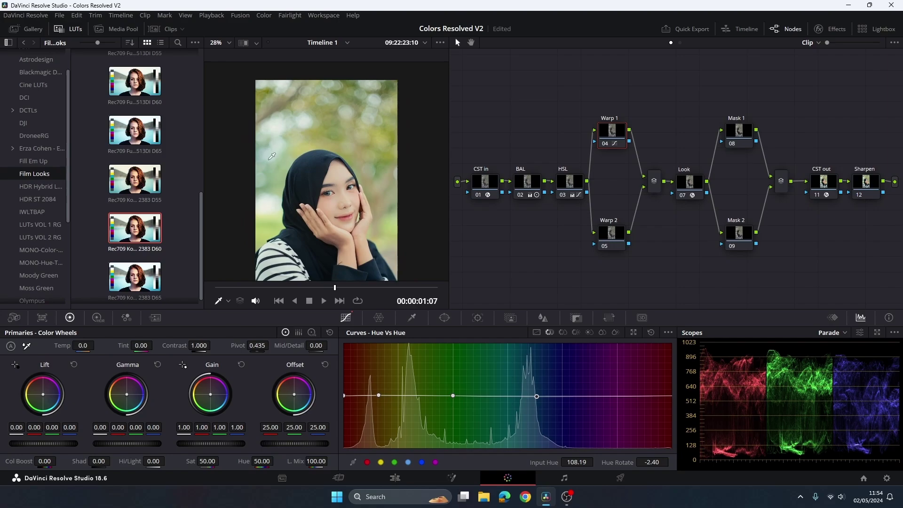
{"action": "scroll", "coordinate": [272, 156], "scroll_direction": "up", "scroll_amount": 1}
{"action": "scroll", "coordinate": [255, 173], "scroll_direction": "down", "scroll_amount": 2}
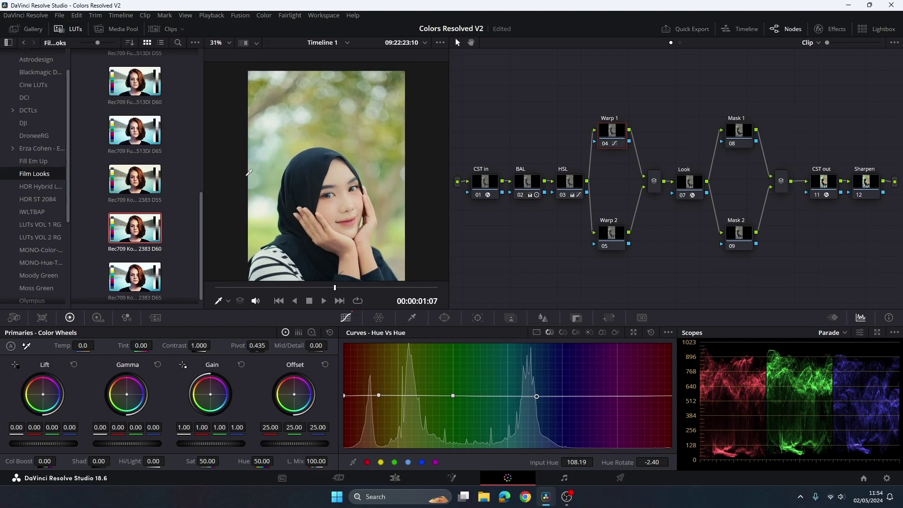
{"action": "scroll", "coordinate": [254, 173], "scroll_direction": "up", "scroll_amount": 1}
{"action": "scroll", "coordinate": [255, 173], "scroll_direction": "up", "scroll_amount": 1}
{"action": "scroll", "coordinate": [254, 173], "scroll_direction": "up", "scroll_amount": 1}
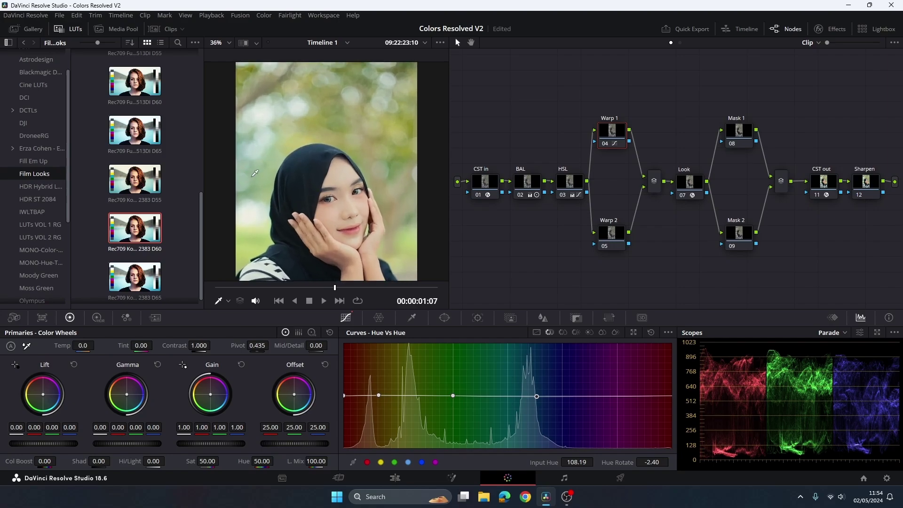
{"action": "scroll", "coordinate": [254, 173], "scroll_direction": "down", "scroll_amount": 1}
{"action": "scroll", "coordinate": [254, 173], "scroll_direction": "down", "scroll_amount": 2}
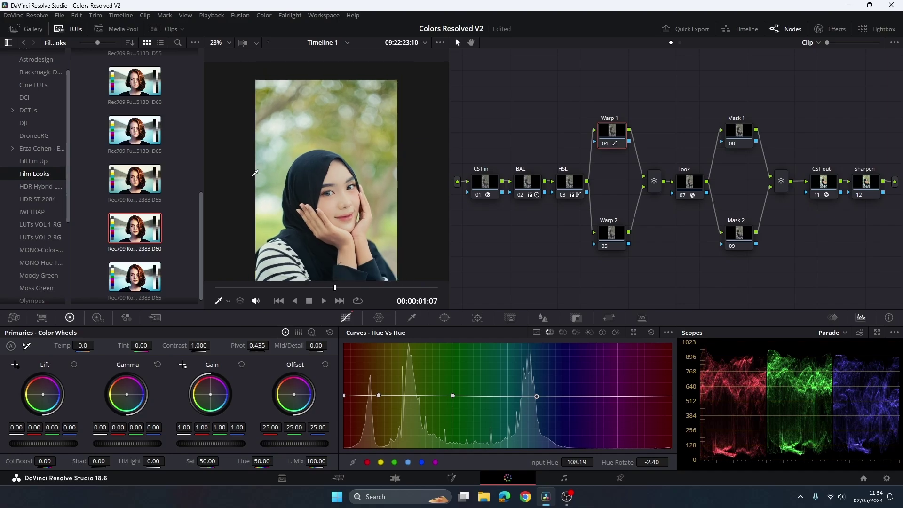
{"action": "scroll", "coordinate": [255, 173], "scroll_direction": "down", "scroll_amount": 1}
Step: Raise the green-range point on the Hue vs Hue curve to turn the green foliage warm orange
{"action": "left_click", "coordinate": [524, 397]}
{"action": "mouse_move", "coordinate": [526, 398]}
{"action": "left_mouse_down"}
{"action": "mouse_move", "coordinate": [537, 399]}
{"action": "mouse_move", "coordinate": [524, 395]}
{"action": "left_mouse_up"}
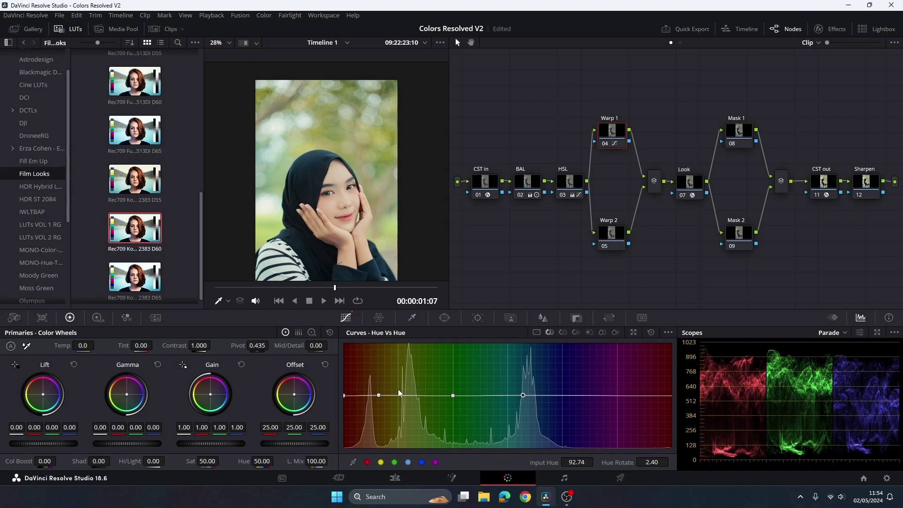
{"action": "left_click", "coordinate": [452, 395]}
{"action": "left_click_drag", "start_coordinate": [453, 395], "coordinate": [454, 389]}
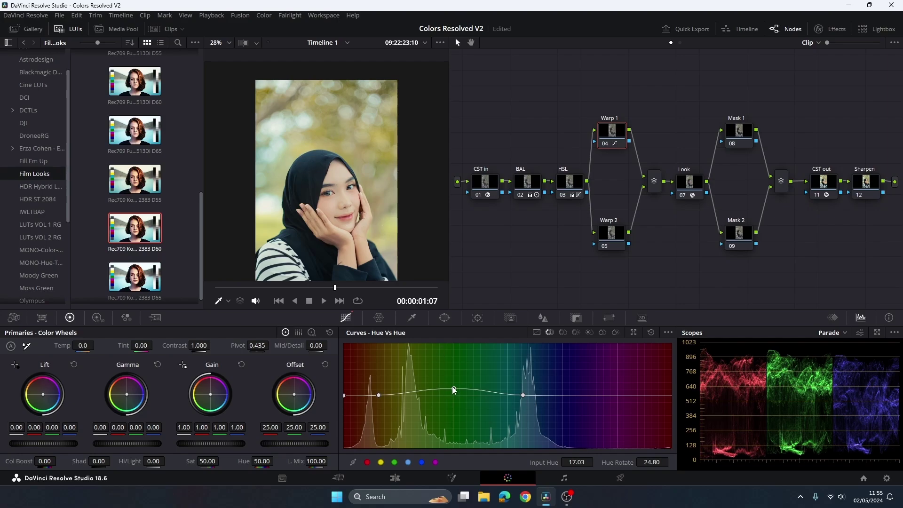
{"action": "left_click_drag", "start_coordinate": [454, 389], "coordinate": [419, 386]}
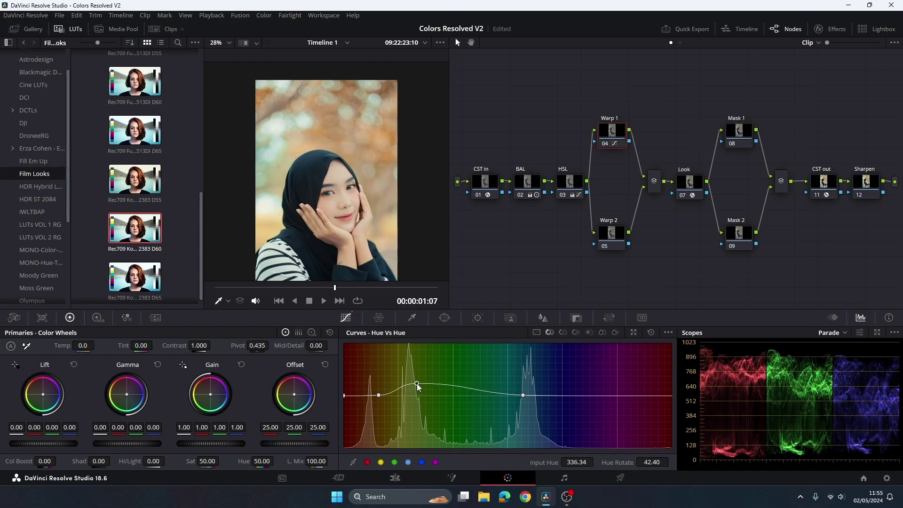
{"action": "scroll", "coordinate": [392, 186], "scroll_direction": "down", "scroll_amount": 2}
{"action": "scroll", "coordinate": [388, 185], "scroll_direction": "down", "scroll_amount": 1}
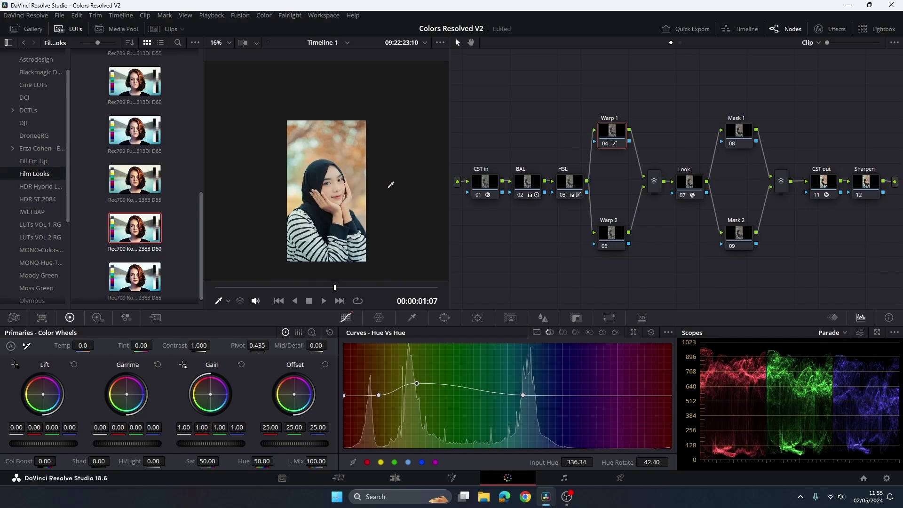
{"action": "scroll", "coordinate": [340, 138], "scroll_direction": "up", "scroll_amount": 3}
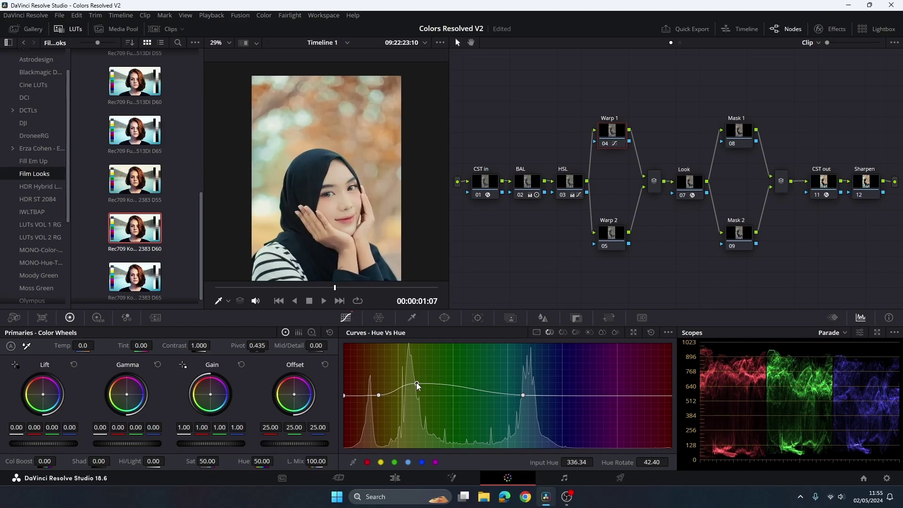
{"action": "left_click_drag", "start_coordinate": [416, 384], "coordinate": [413, 386]}
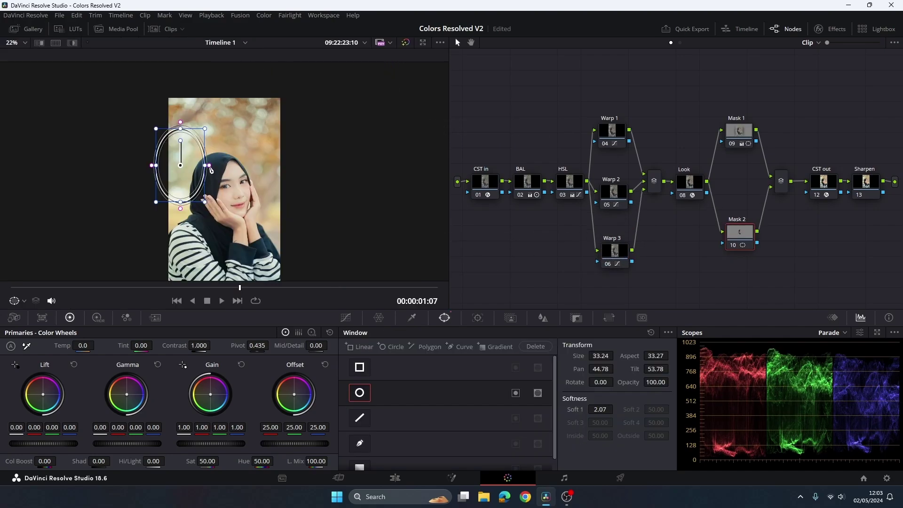
Step: Feather the Mask 2 circle window to softness 35.13 and rotate it 17.63 degrees
{"action": "left_click_drag", "start_coordinate": [209, 169], "coordinate": [222, 166]}
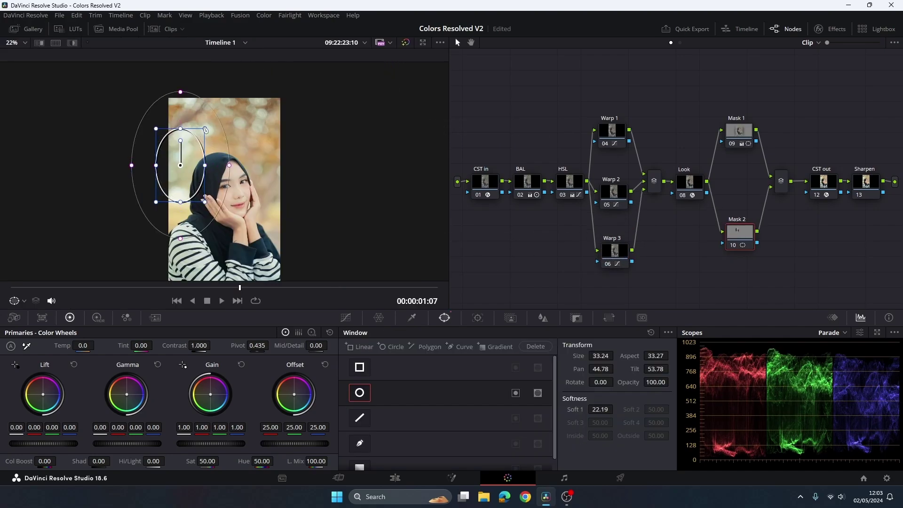
{"action": "left_click_drag", "start_coordinate": [205, 129], "coordinate": [220, 110]}
{"action": "key", "text": "shift+h"}
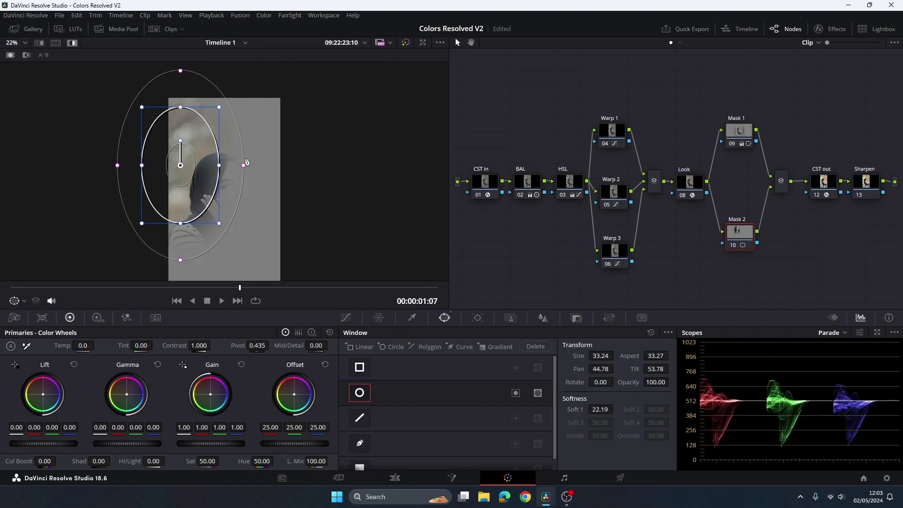
{"action": "left_click_drag", "start_coordinate": [243, 165], "coordinate": [258, 165]}
{"action": "left_click_drag", "start_coordinate": [180, 140], "coordinate": [185, 140]}
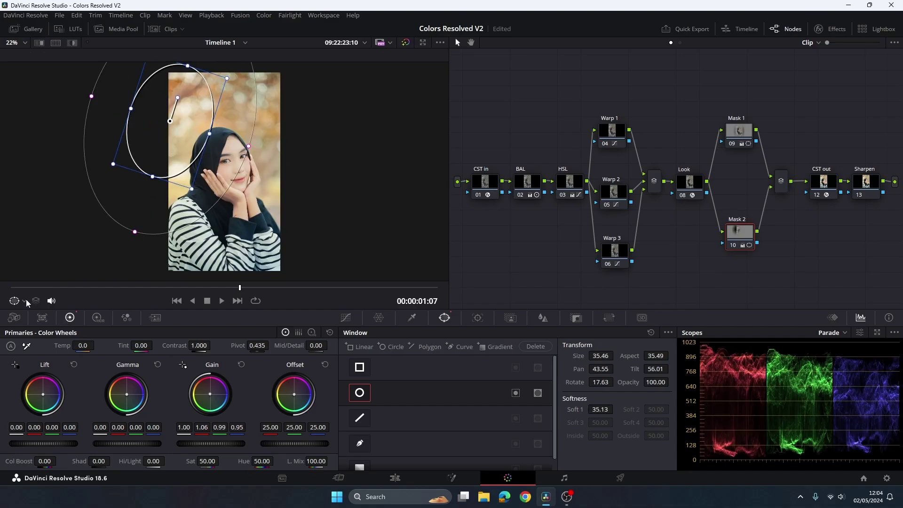
Step: Turn the viewer overlay Off and toggle Mask 2 off and back on to compare
{"action": "left_click", "coordinate": [24, 301]}
{"action": "left_click", "coordinate": [37, 312]}
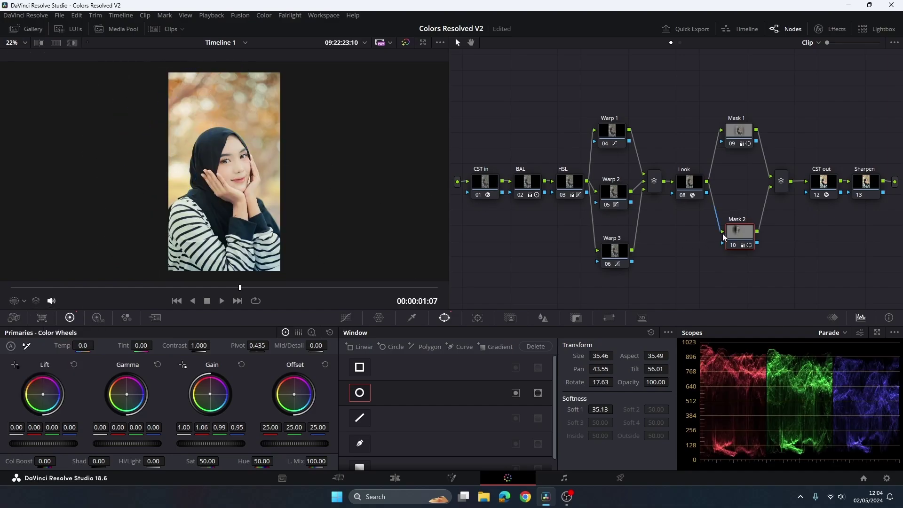
{"action": "key", "text": "ctrl+d"}
{"action": "scroll", "coordinate": [241, 126], "scroll_direction": "up", "scroll_amount": 4}
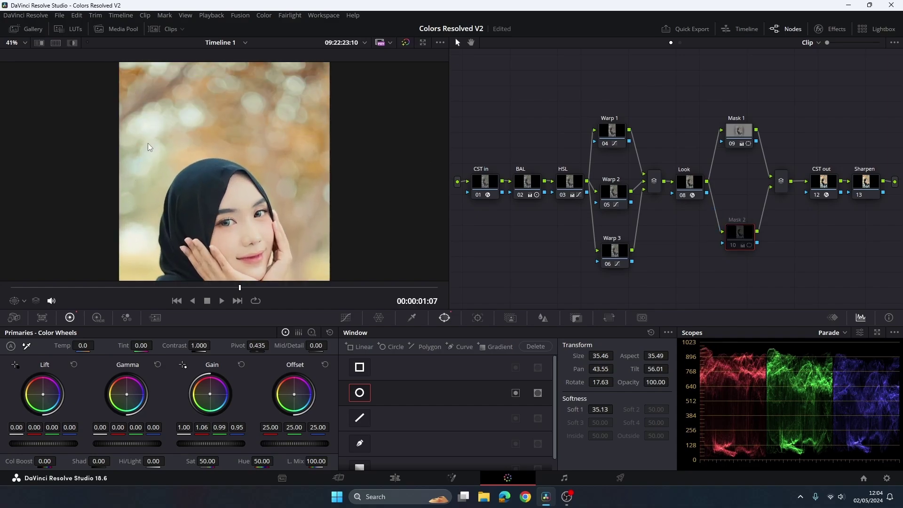
{"action": "key", "text": "ctrl+d"}
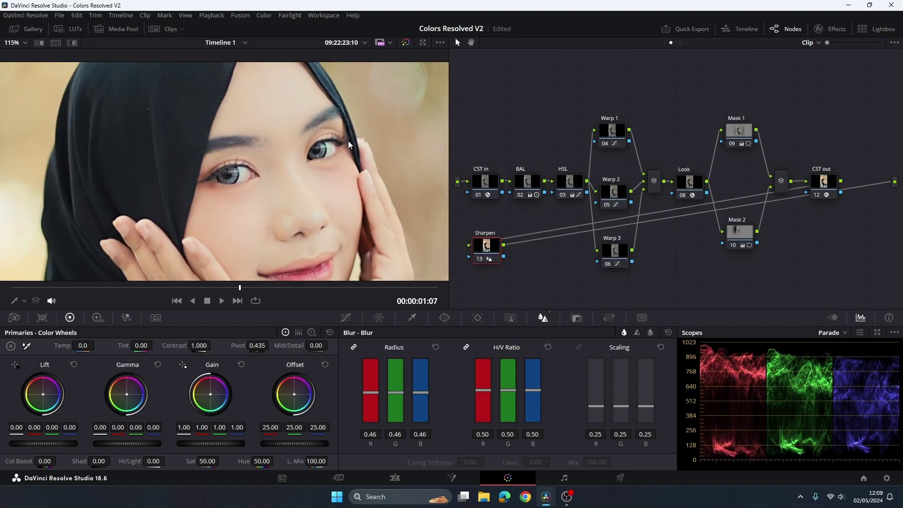
Step: Zoom into the viewer to inspect the sharpened facial detail, then set the zoom back to Fit
{"action": "scroll", "coordinate": [302, 170], "scroll_direction": "down", "scroll_amount": 3}
{"action": "scroll", "coordinate": [303, 170], "scroll_direction": "up", "scroll_amount": 2}
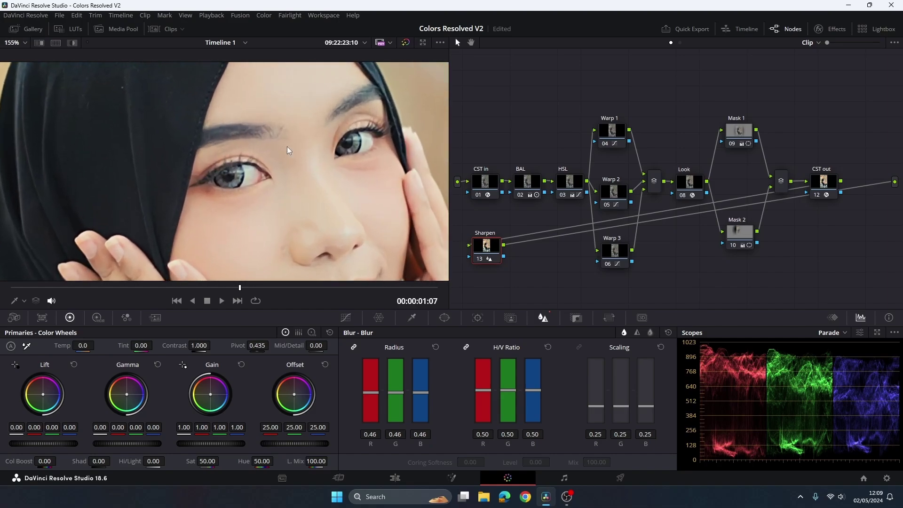
{"action": "scroll", "coordinate": [286, 146], "scroll_direction": "up", "scroll_amount": 1}
{"action": "scroll", "coordinate": [313, 155], "scroll_direction": "up", "scroll_amount": 1}
{"action": "scroll", "coordinate": [321, 160], "scroll_direction": "down", "scroll_amount": 1}
{"action": "scroll", "coordinate": [321, 160], "scroll_direction": "down", "scroll_amount": 1}
{"action": "left_click", "coordinate": [26, 44]}
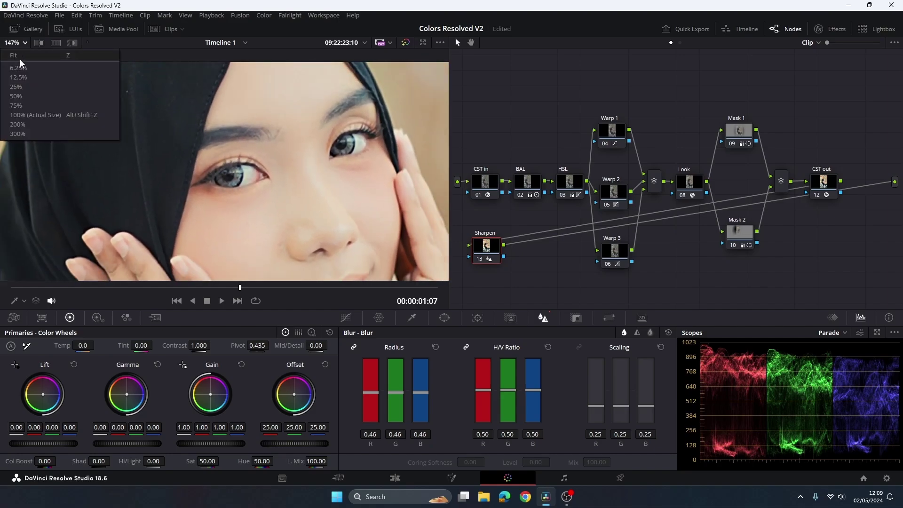
{"action": "left_click", "coordinate": [19, 59]}
{"action": "scroll", "coordinate": [216, 144], "scroll_direction": "up", "scroll_amount": 1}
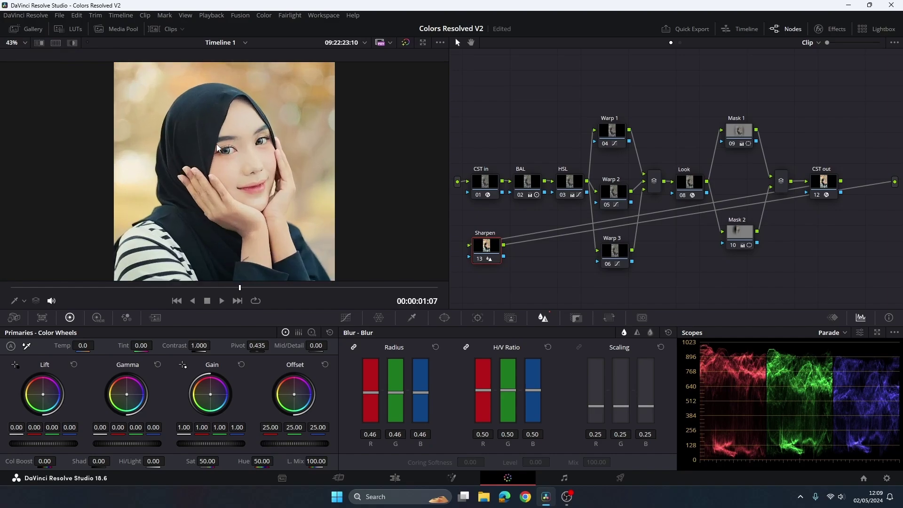